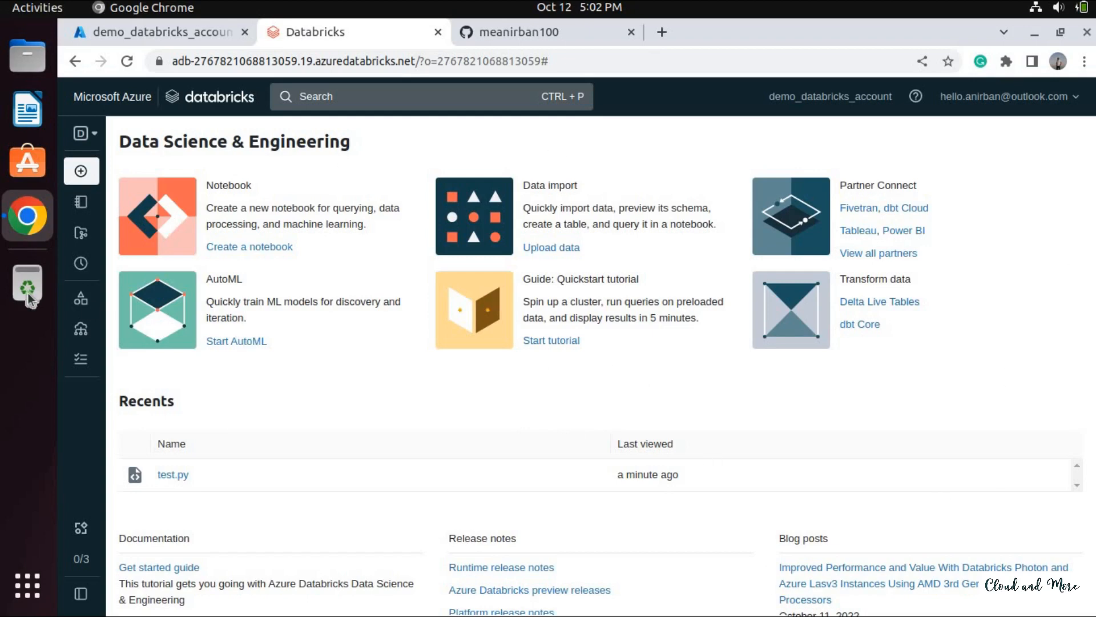
Set the Databricks navigation sidebar to stay expanded.
{"action": "mouse_move", "coordinate": [88, 208]}
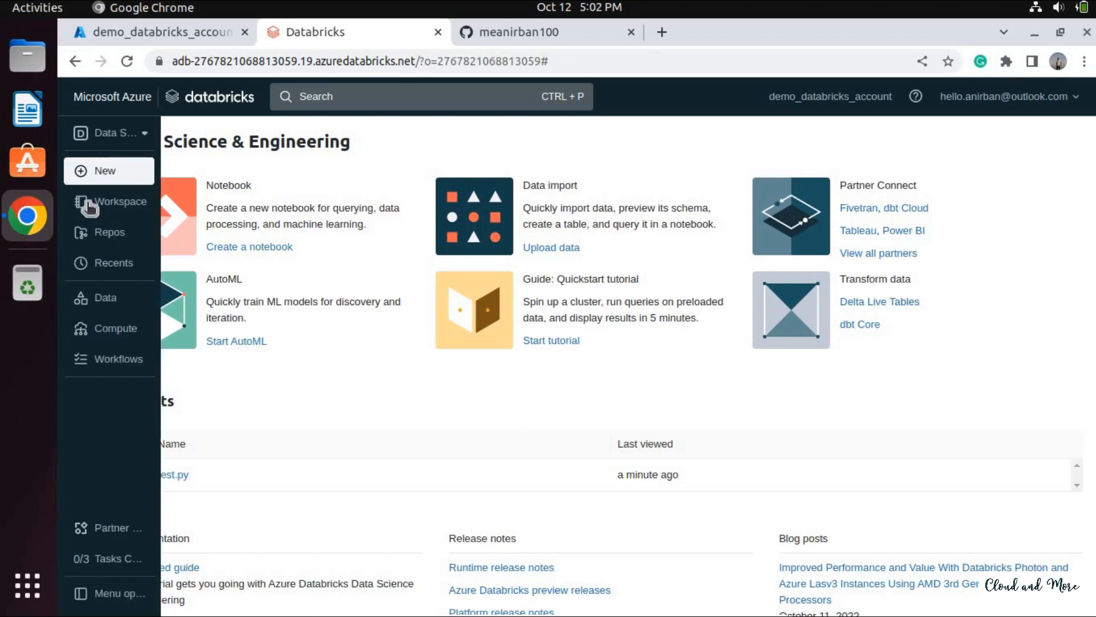
{"action": "left_click", "coordinate": [150, 593]}
{"action": "left_click", "coordinate": [268, 555]}
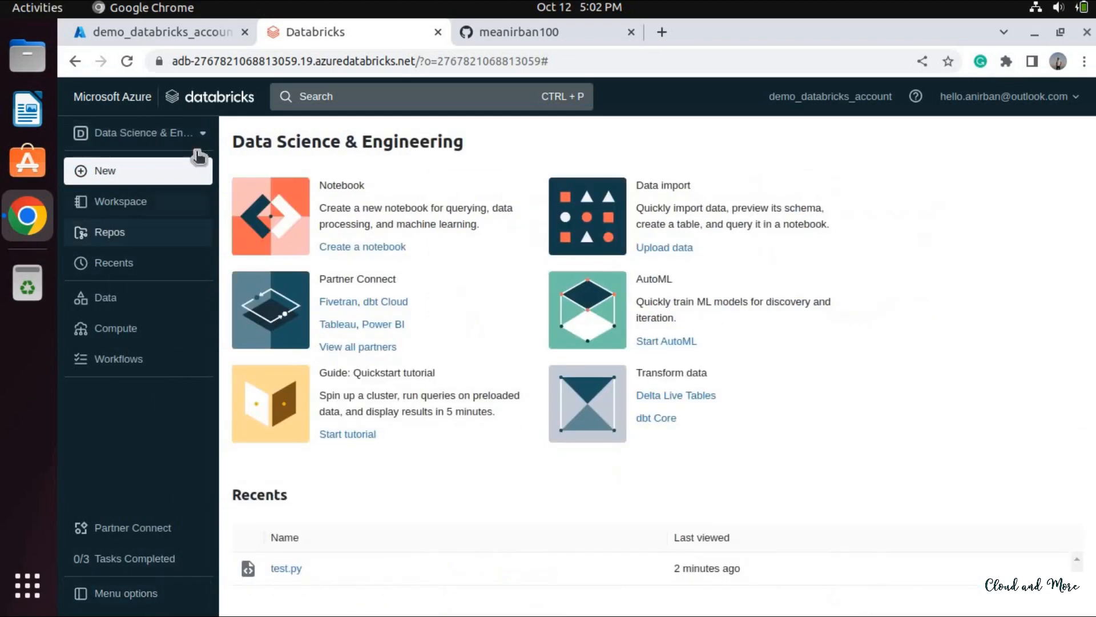
Look through the options for creating new items, the workspace files and the Repos area.
{"action": "left_click", "coordinate": [158, 177]}
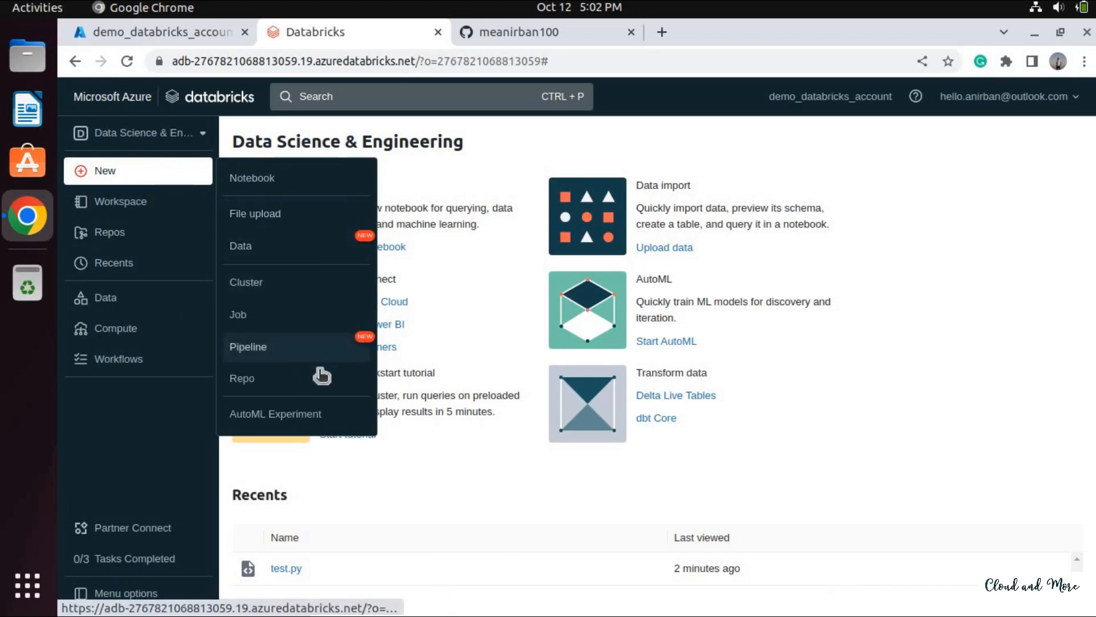
{"action": "left_click", "coordinate": [166, 210]}
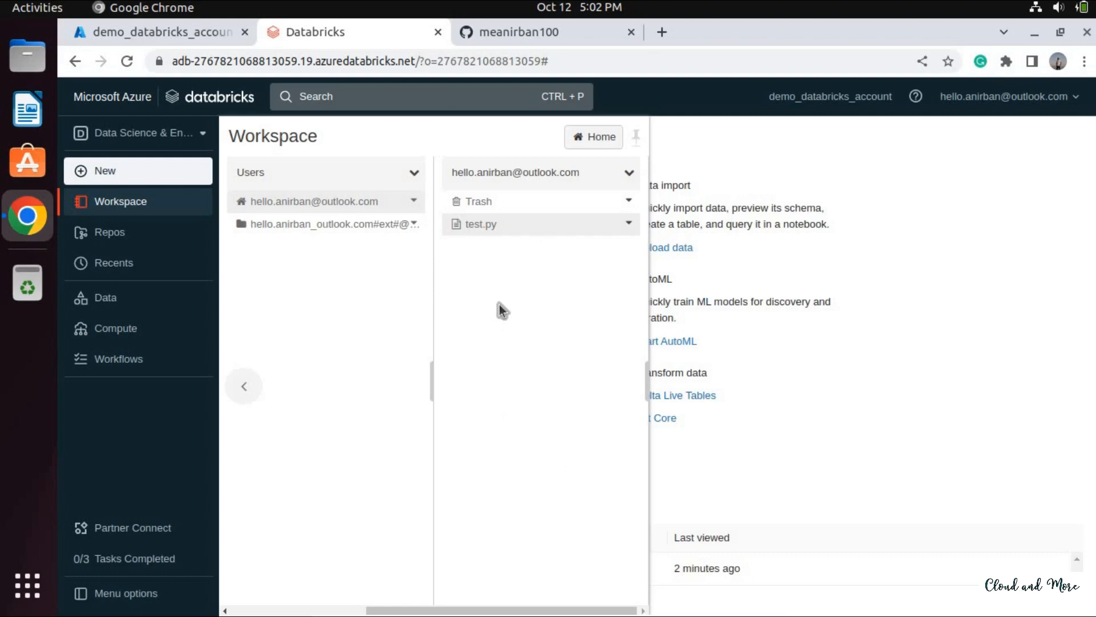
{"action": "left_click", "coordinate": [124, 236]}
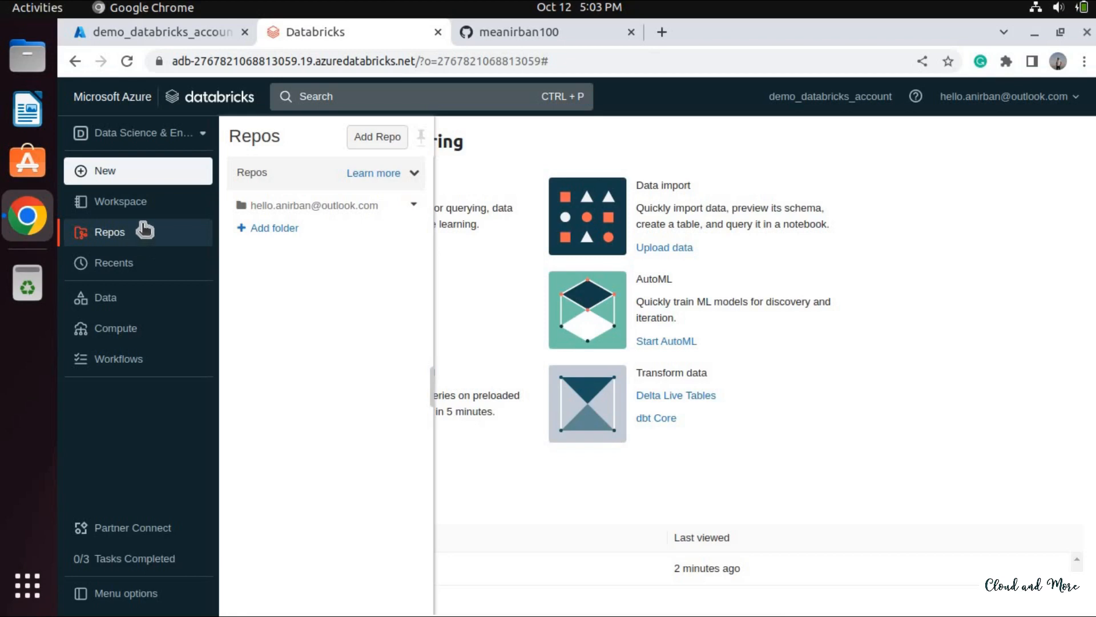
Switch to GitHub and start a new repository named databricks_code_repo from the account's repository list.
{"action": "left_click", "coordinate": [535, 32]}
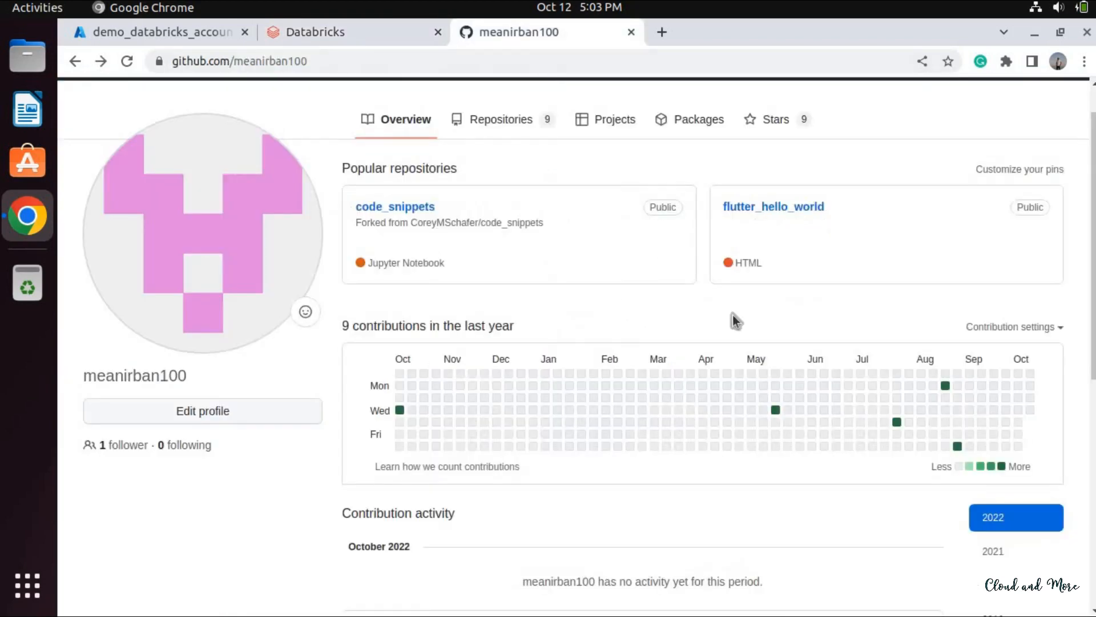
{"action": "left_click", "coordinate": [521, 121]}
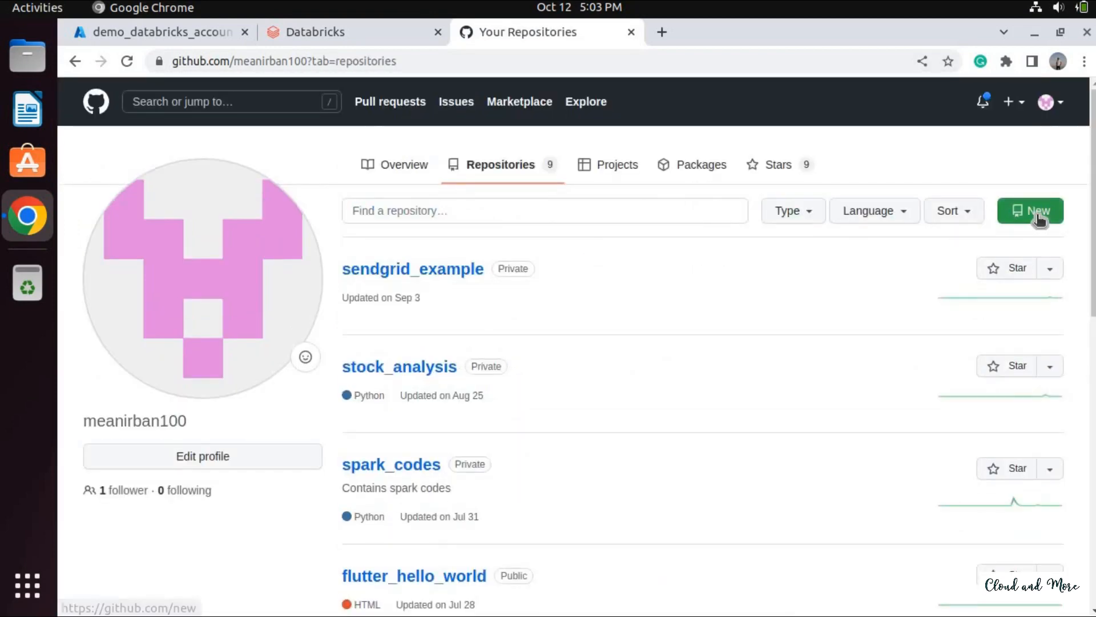
{"action": "left_click", "coordinate": [1038, 214]}
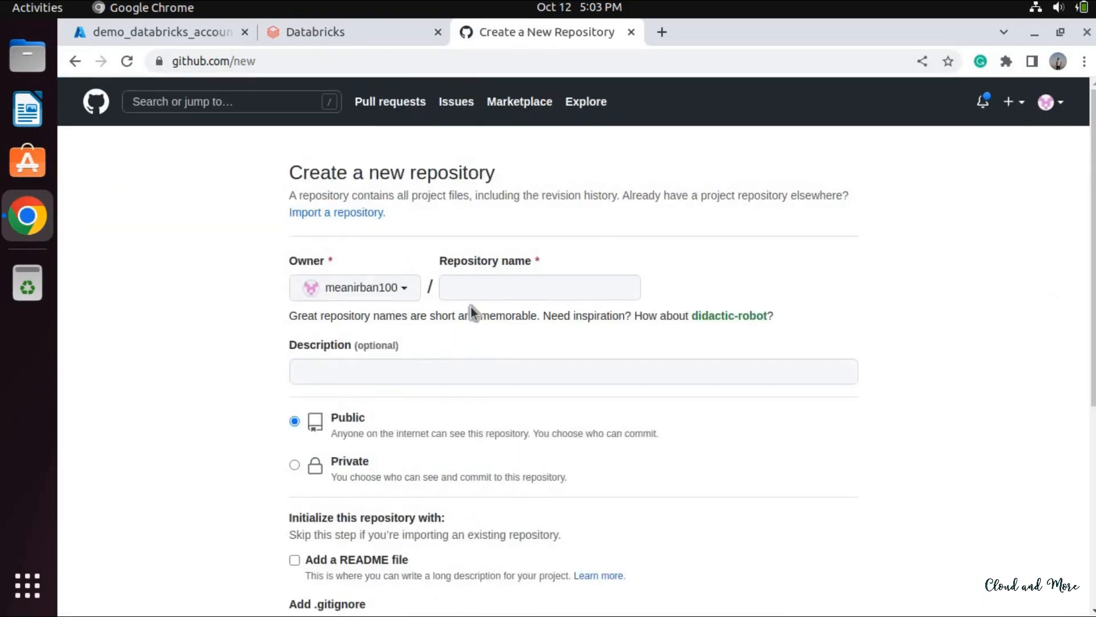
{"action": "left_click", "coordinate": [491, 290]}
{"action": "type", "text": "d"}
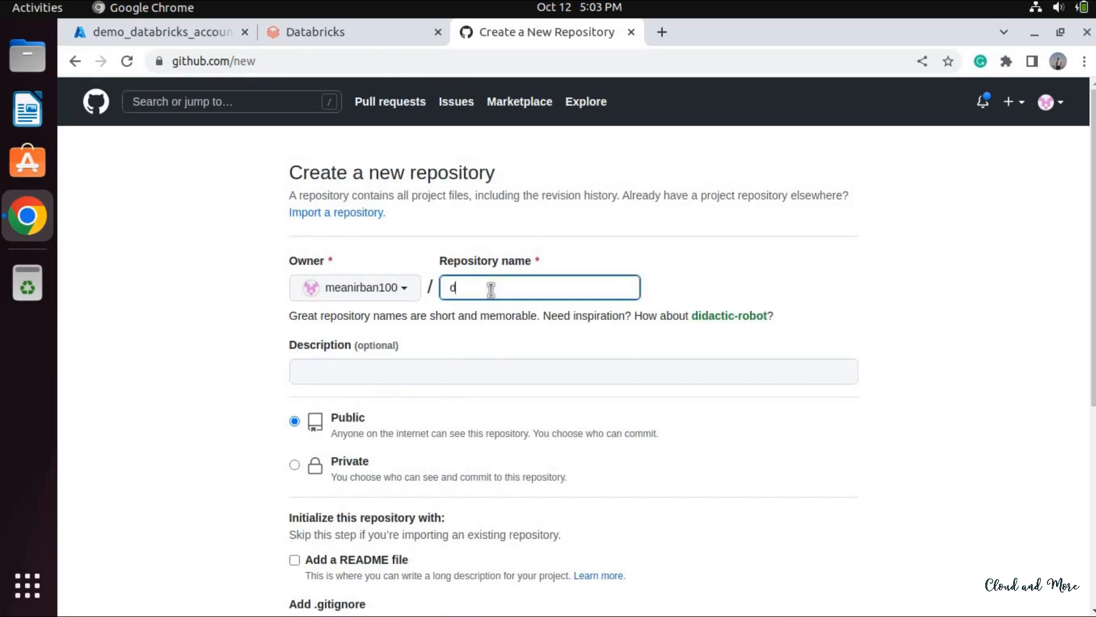
{"action": "type", "text": "atabricks_code_repo"}
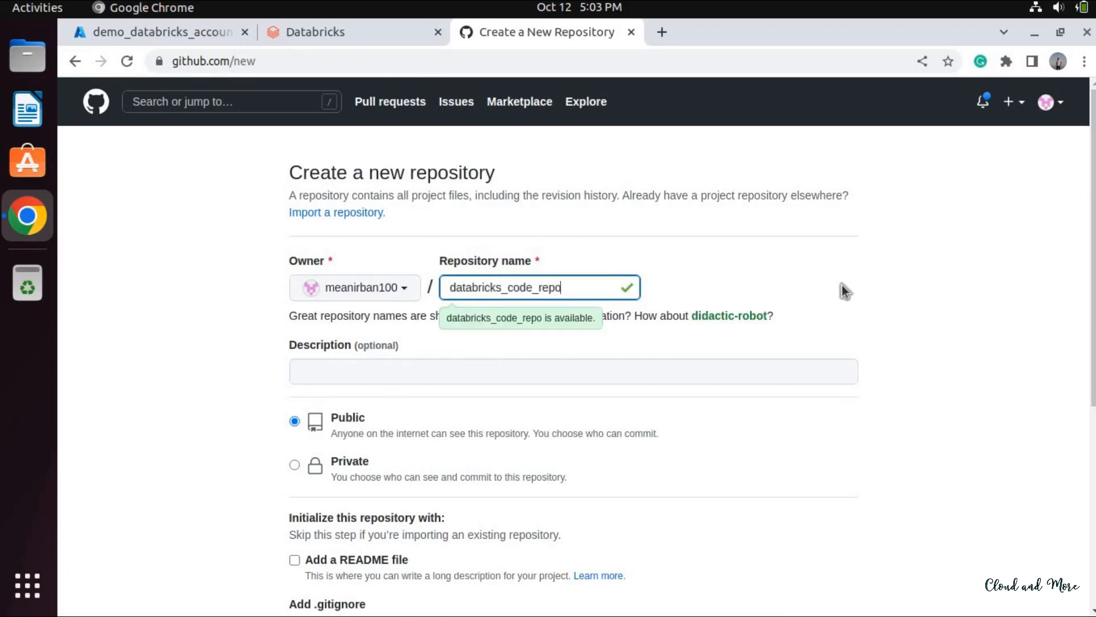
{"action": "left_click", "coordinate": [639, 334]}
Make the new repository private and initialize it with a README file.
{"action": "scroll", "coordinate": [457, 371], "scroll_direction": "down", "scroll_amount": 1}
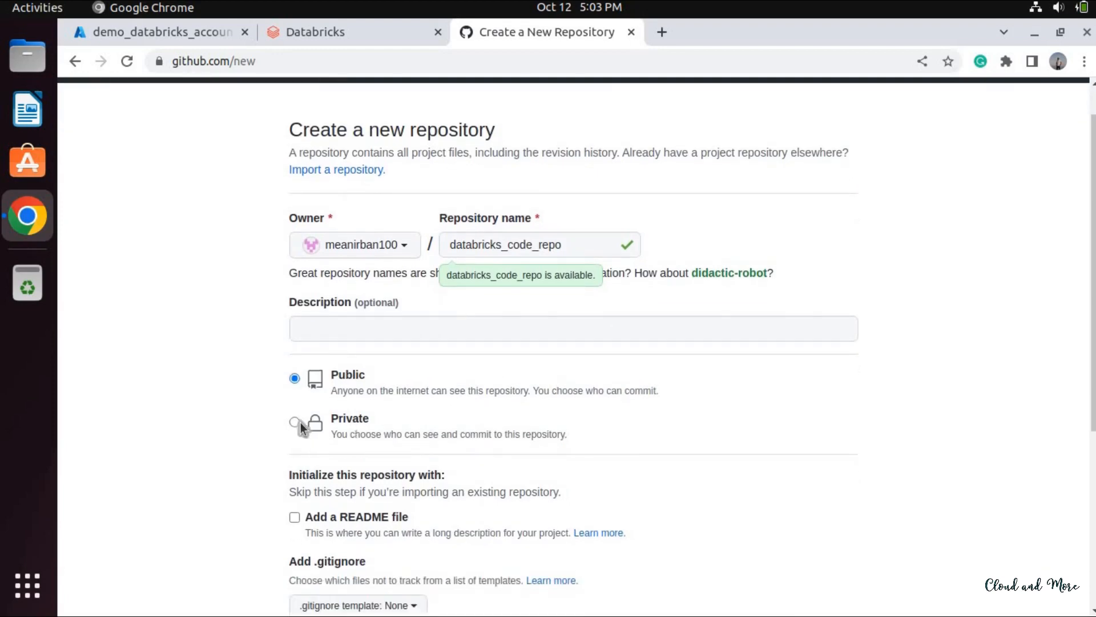
{"action": "left_click", "coordinate": [295, 422]}
{"action": "scroll", "coordinate": [343, 371], "scroll_direction": "down", "scroll_amount": 4}
{"action": "left_click", "coordinate": [295, 303]}
{"action": "scroll", "coordinate": [423, 343], "scroll_direction": "down", "scroll_amount": 1}
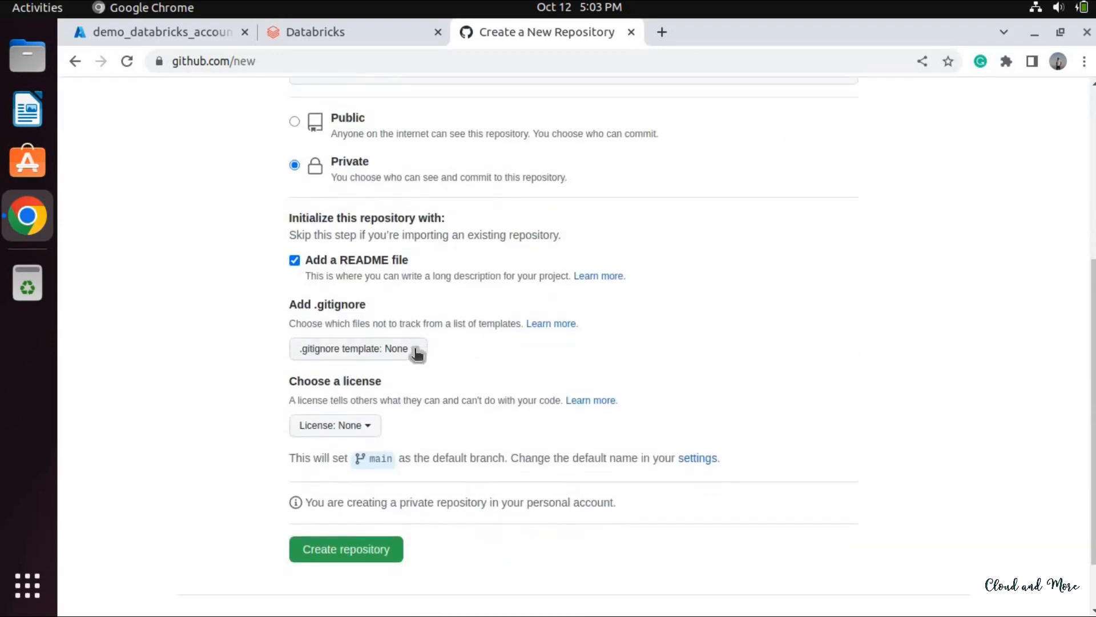
Add the Python .gitignore template and create the repository.
{"action": "left_click", "coordinate": [415, 350]}
{"action": "type", "text": "python"}
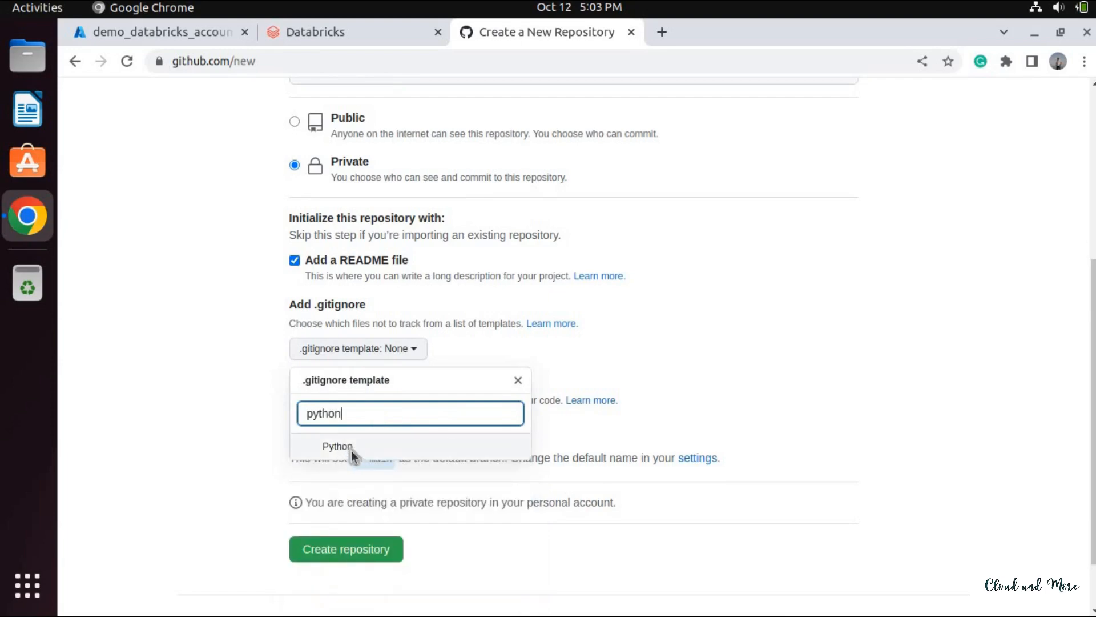
{"action": "left_click", "coordinate": [349, 450]}
{"action": "scroll", "coordinate": [621, 371], "scroll_direction": "down", "scroll_amount": 2}
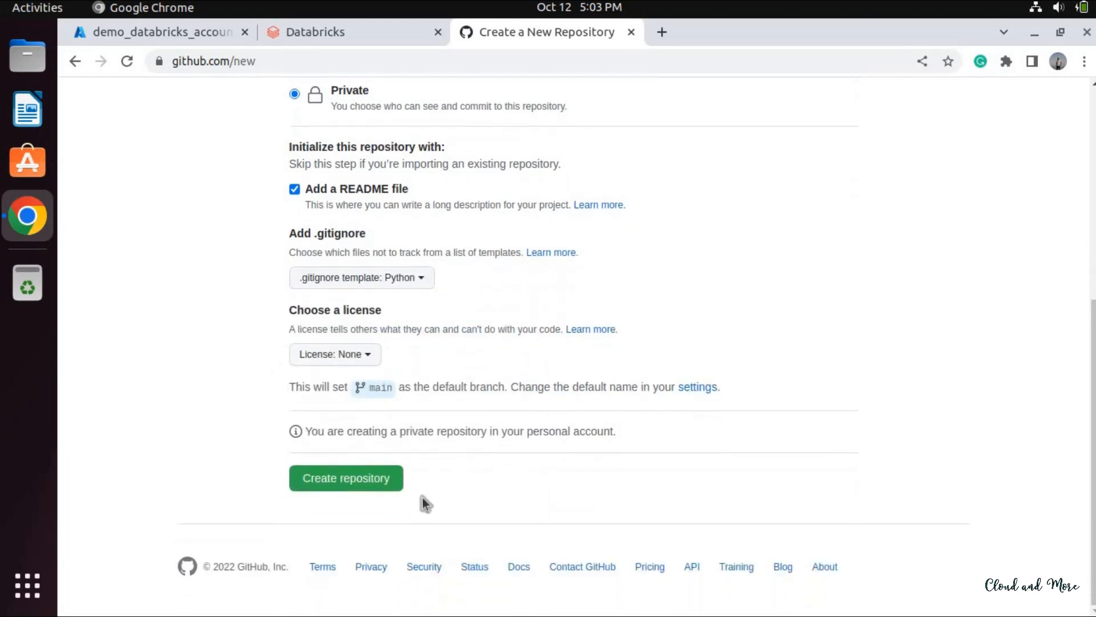
{"action": "left_click", "coordinate": [360, 484]}
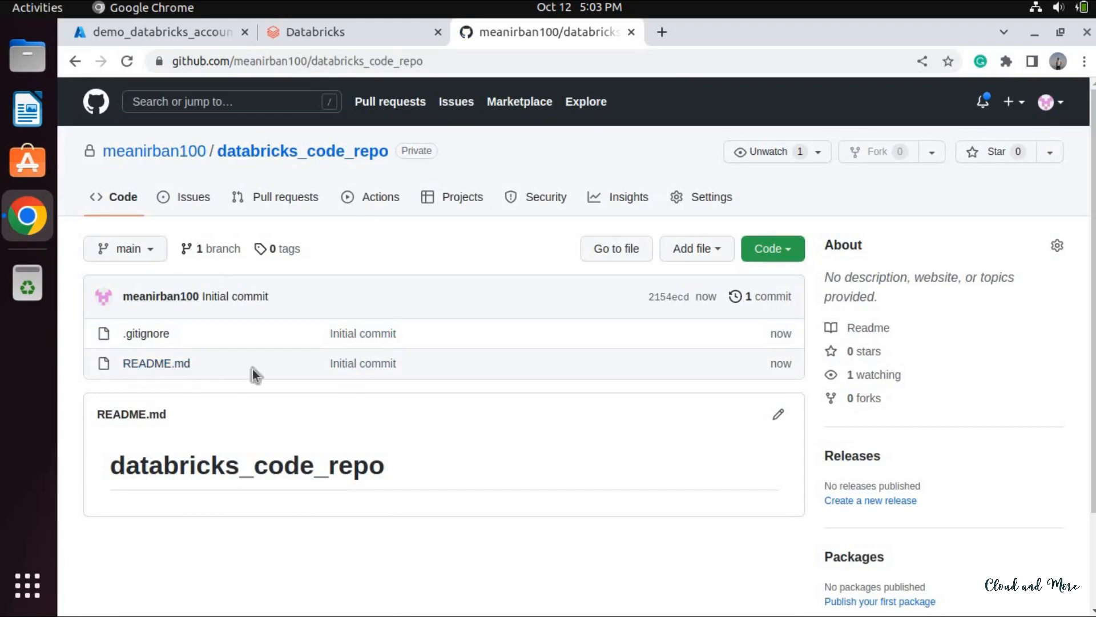
Check which branches exist in the databricks_code_repo repository.
{"action": "left_click", "coordinate": [150, 249]}
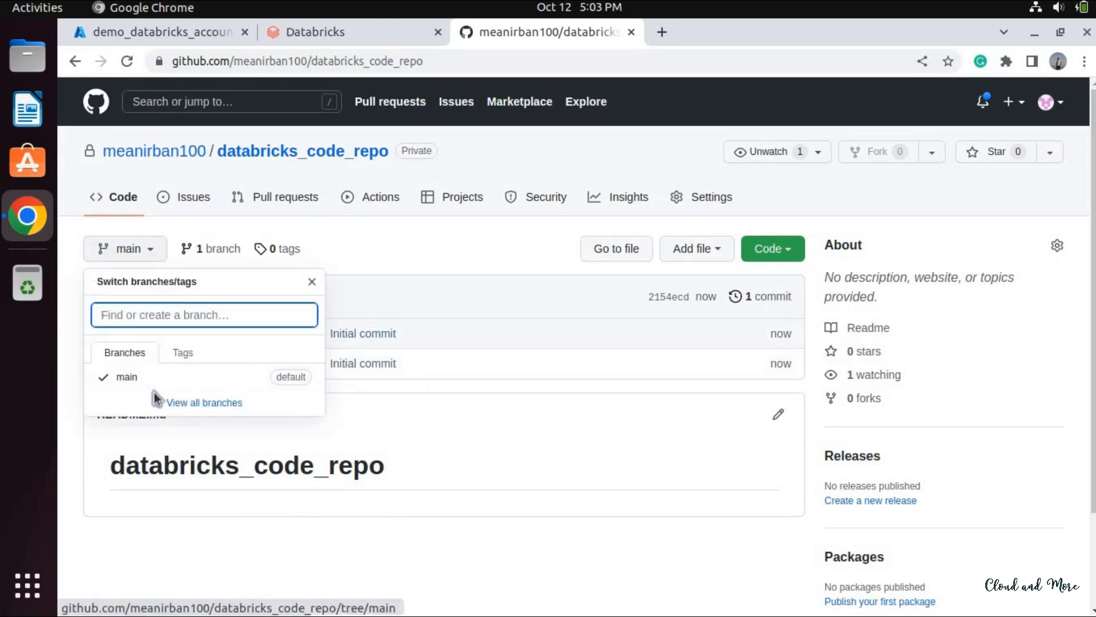
{"action": "left_click", "coordinate": [400, 260]}
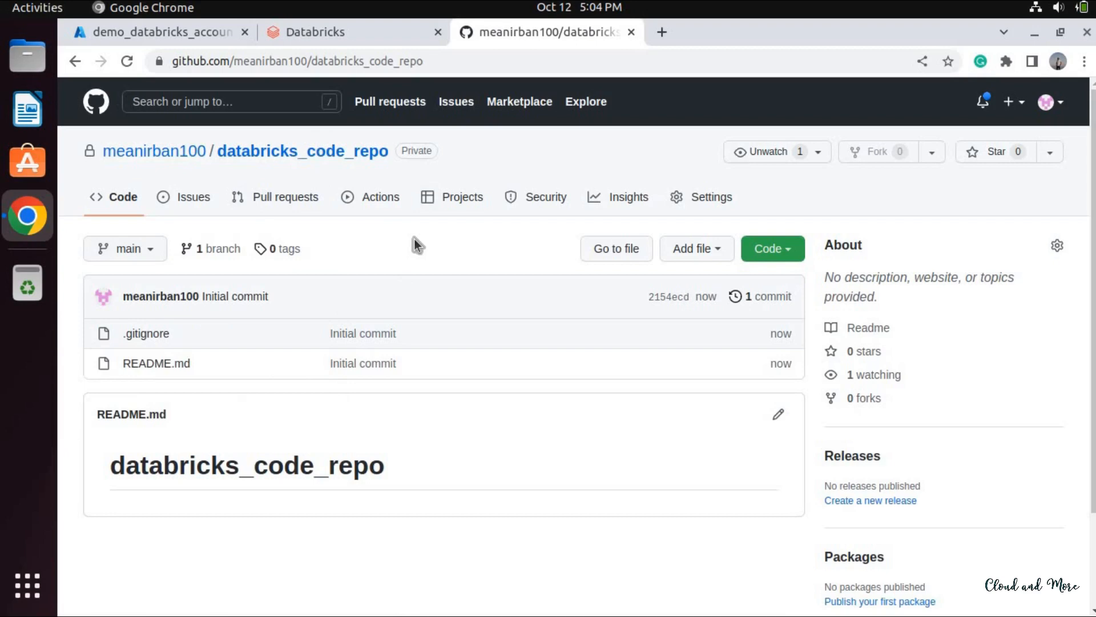
Open the personal access tokens page in the GitHub account's developer settings.
{"action": "left_click", "coordinate": [1060, 103]}
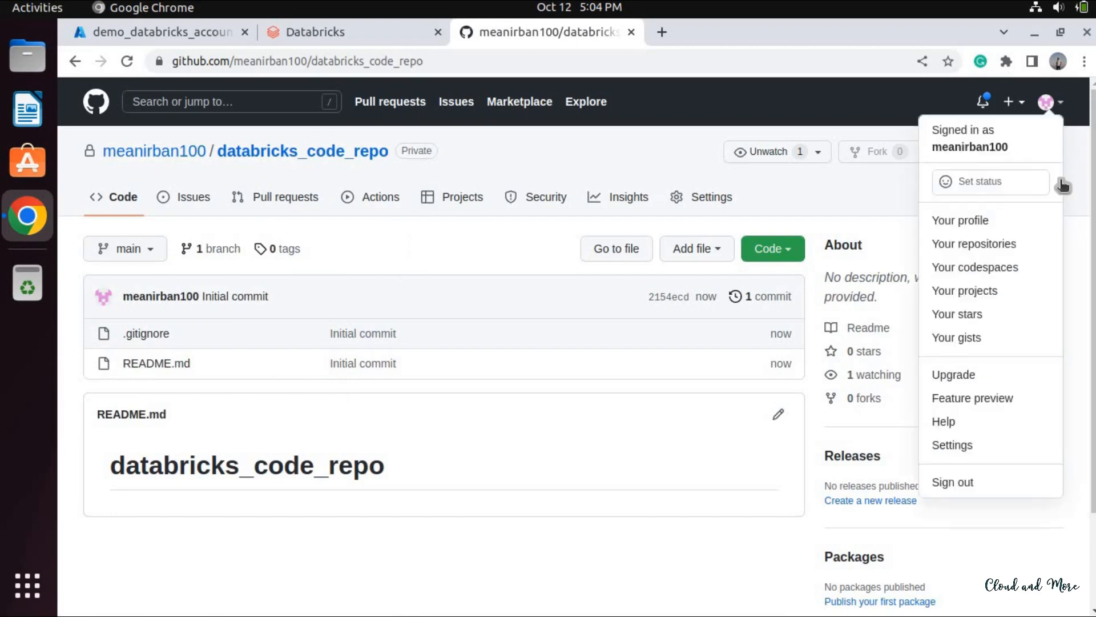
{"action": "left_click", "coordinate": [967, 451]}
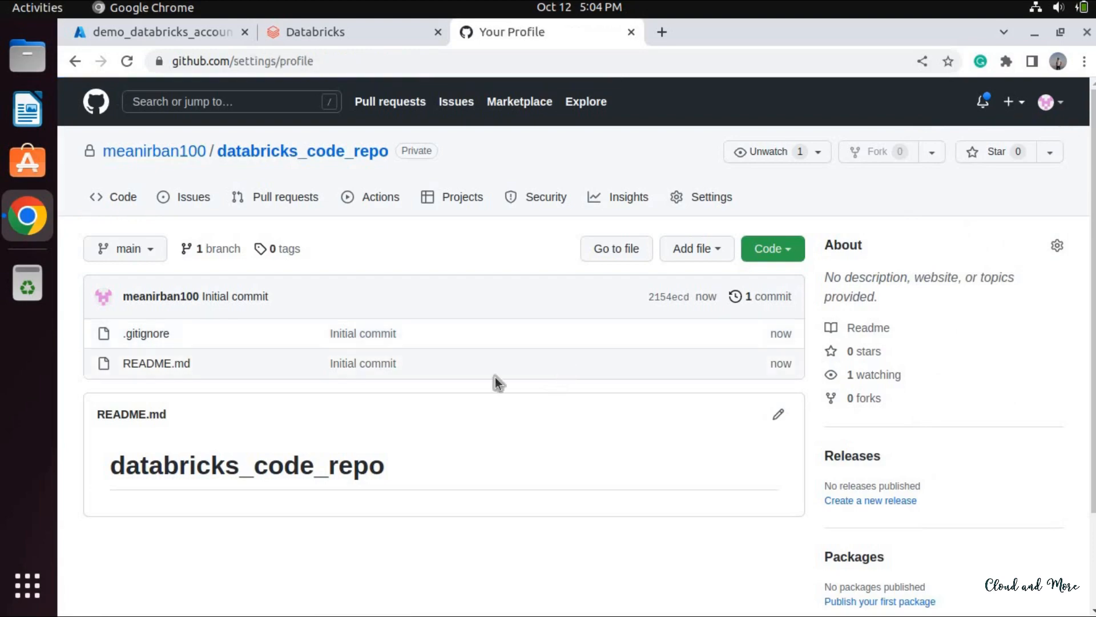
{"action": "scroll", "coordinate": [152, 343], "scroll_direction": "down", "scroll_amount": 10}
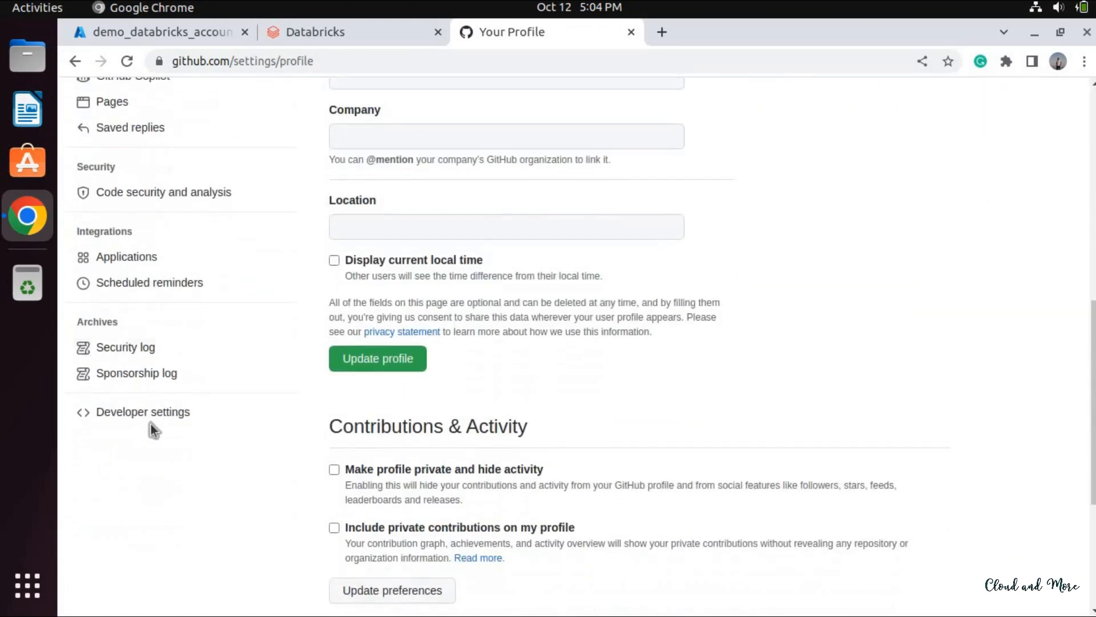
{"action": "left_click", "coordinate": [150, 412]}
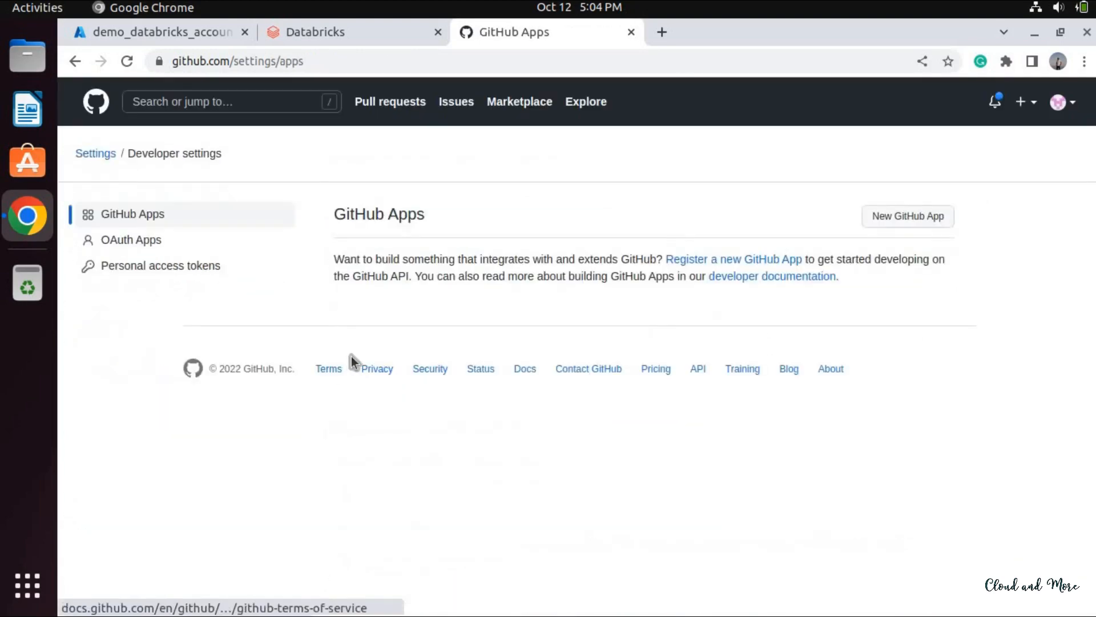
{"action": "left_click", "coordinate": [186, 269]}
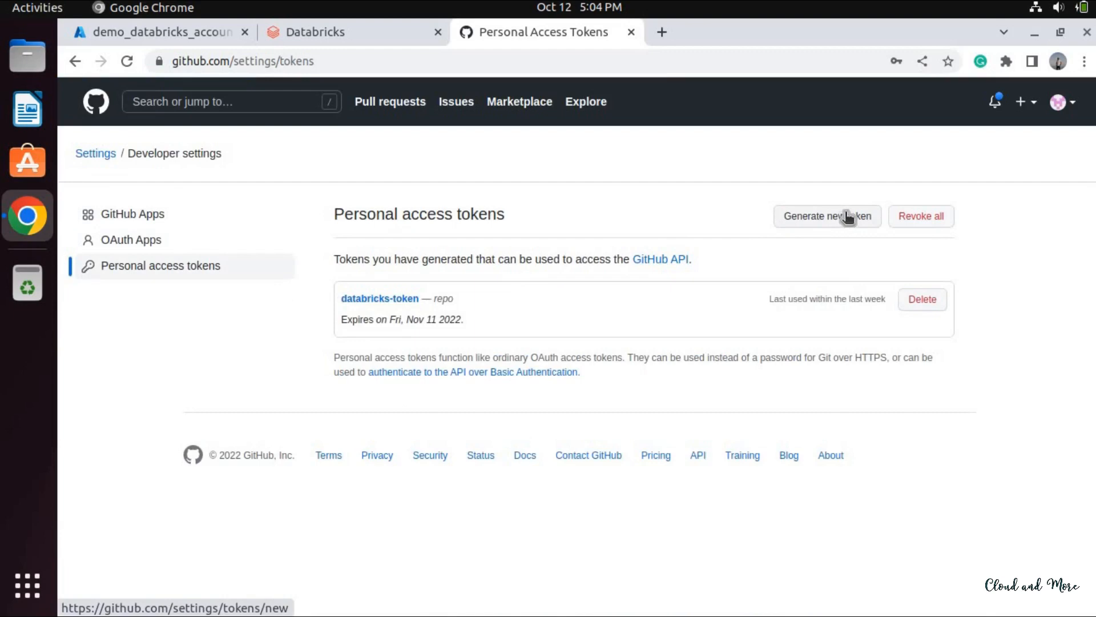
Start a new personal access token with the note databricks-demo-token and an expiration of 7 days.
{"action": "left_click", "coordinate": [841, 219]}
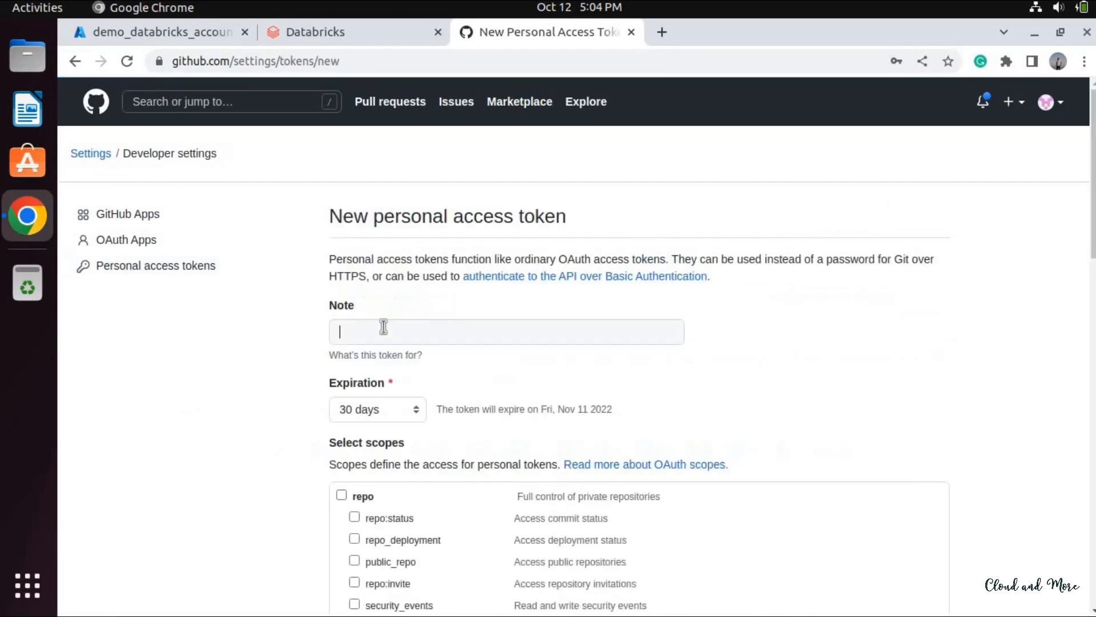
{"action": "left_click", "coordinate": [374, 330]}
{"action": "type", "text": "datab"}
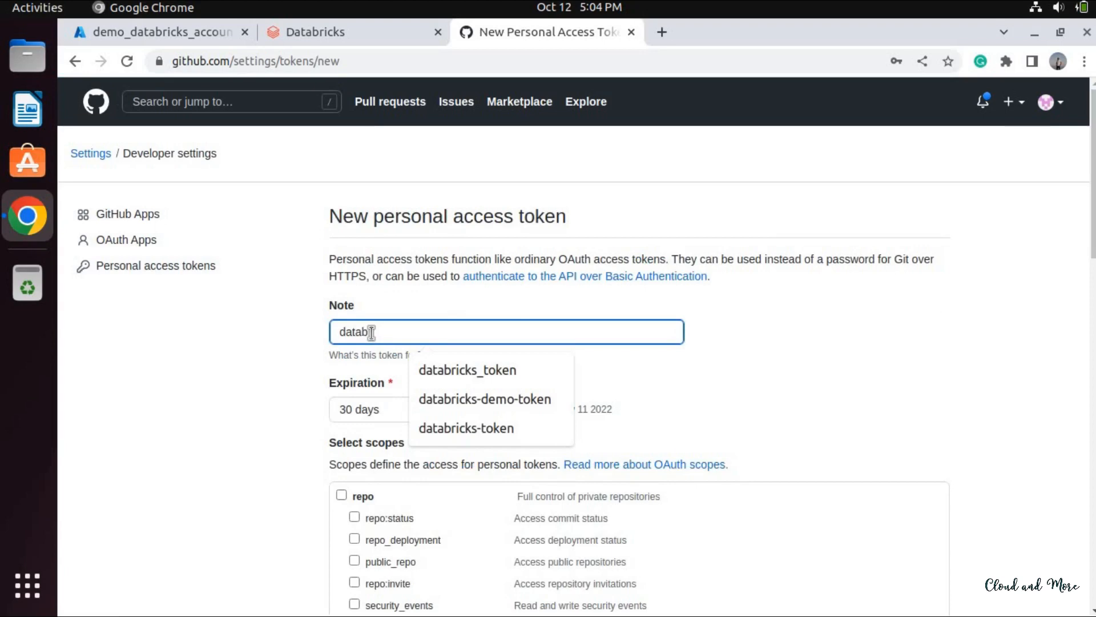
{"action": "type", "text": "ricks-demo-"}
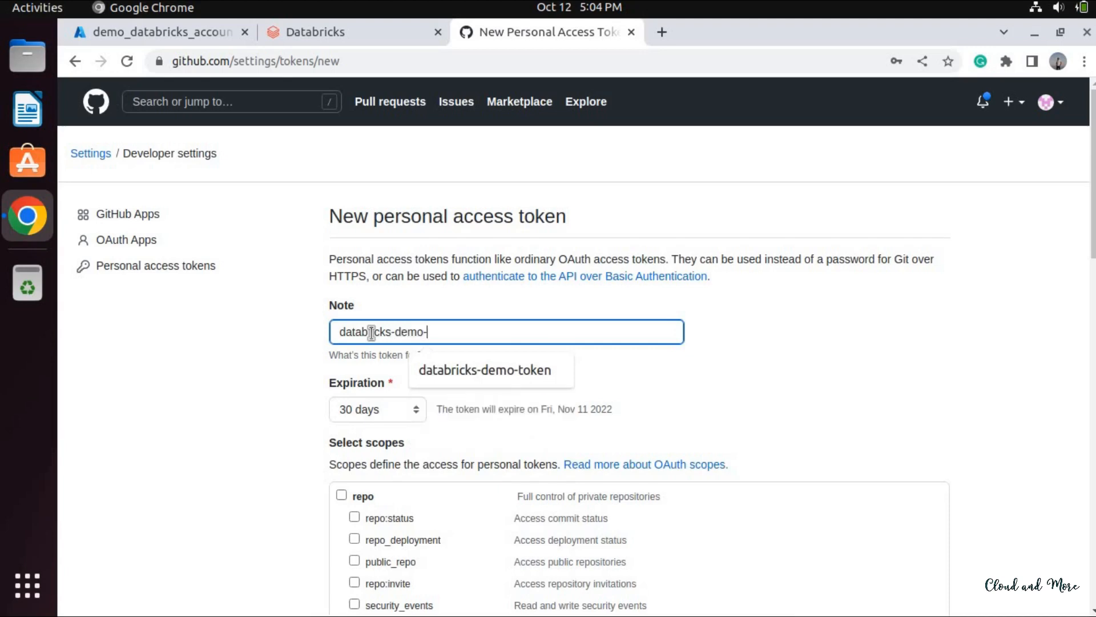
{"action": "type", "text": "token"}
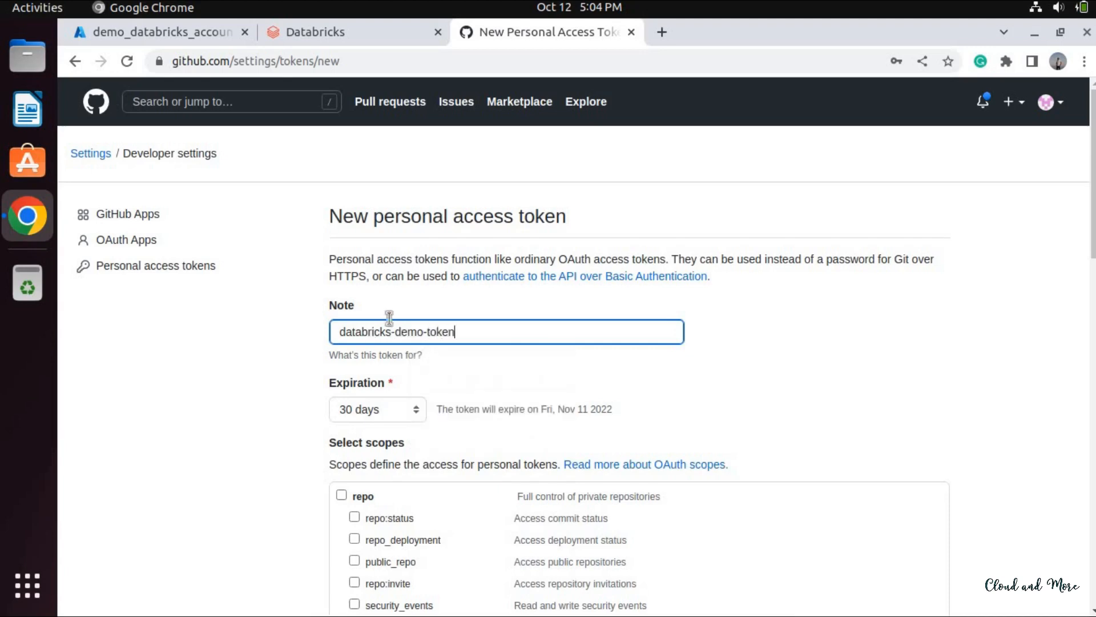
{"action": "scroll", "coordinate": [399, 365], "scroll_direction": "down", "scroll_amount": 1}
{"action": "left_click", "coordinate": [388, 367]}
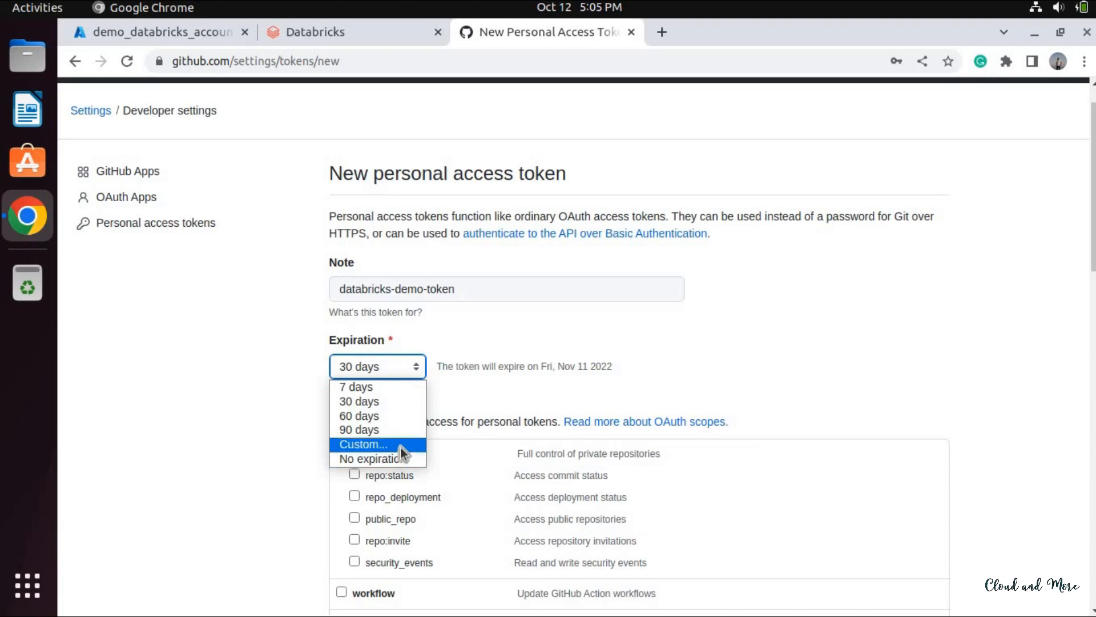
{"action": "left_click", "coordinate": [413, 388]}
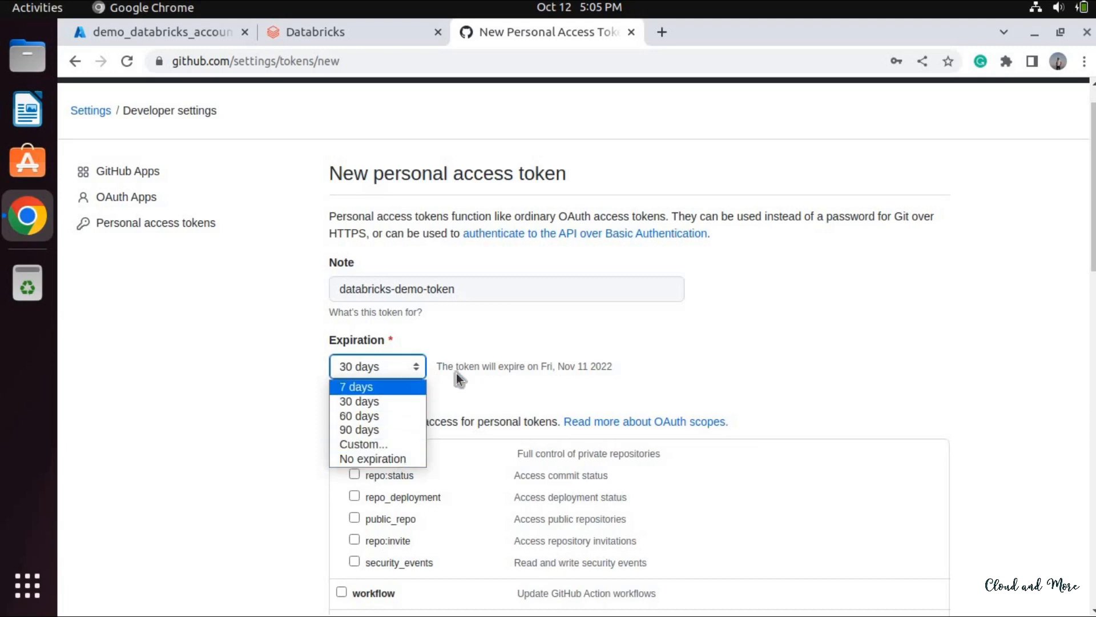
Grant the token the full repo scope and generate it.
{"action": "scroll", "coordinate": [552, 335], "scroll_direction": "down", "scroll_amount": 5}
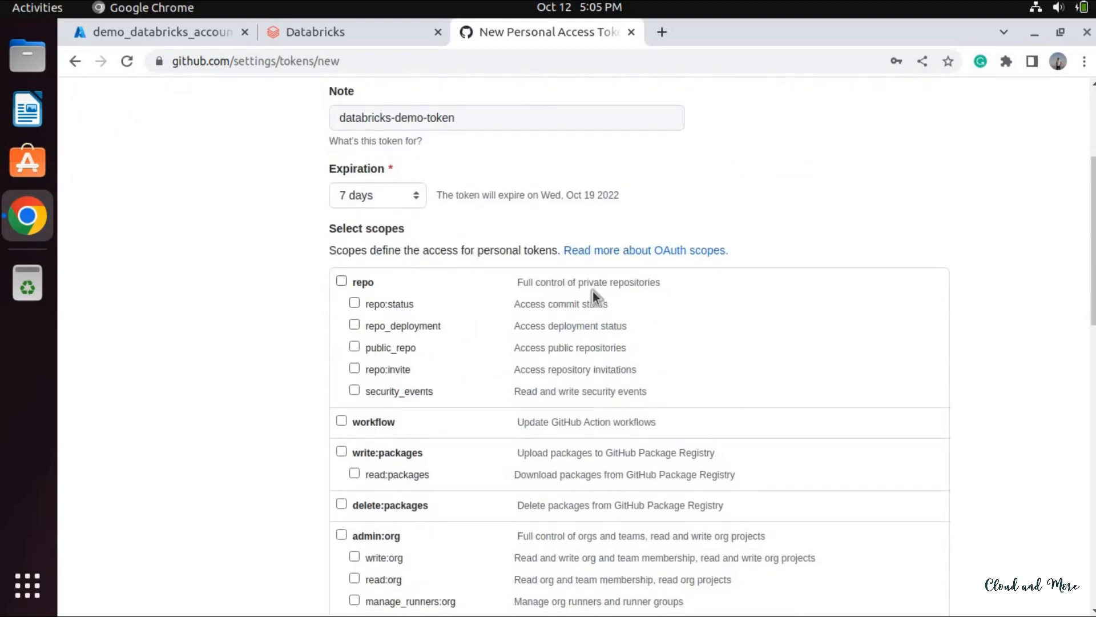
{"action": "scroll", "coordinate": [605, 289], "scroll_direction": "down", "scroll_amount": 10}
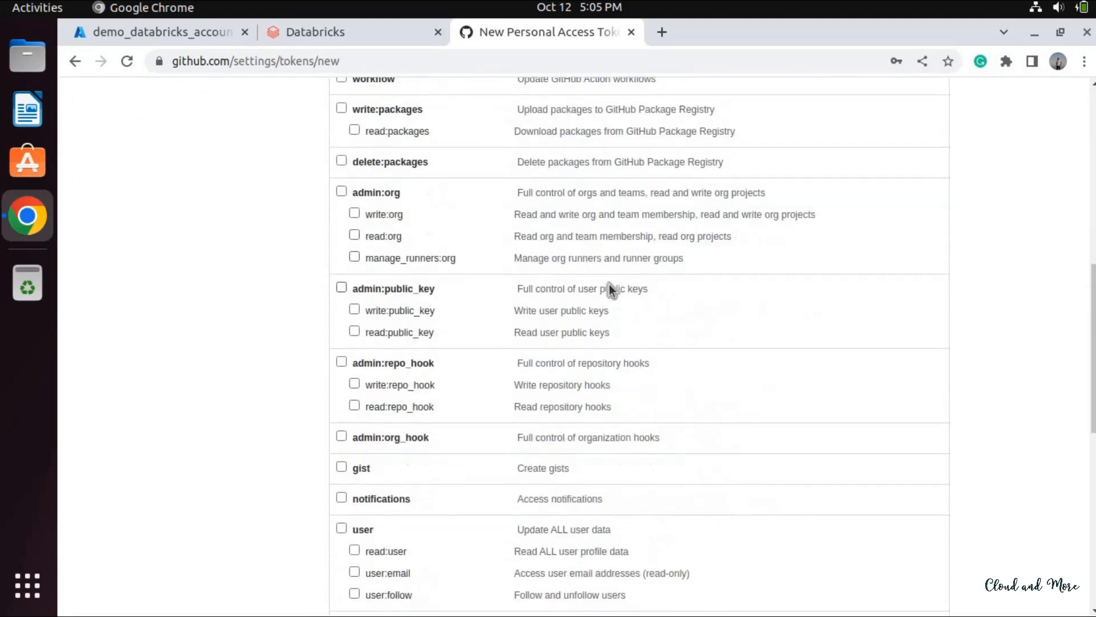
{"action": "scroll", "coordinate": [609, 285], "scroll_direction": "down", "scroll_amount": 5}
{"action": "scroll", "coordinate": [609, 288], "scroll_direction": "up", "scroll_amount": 15}
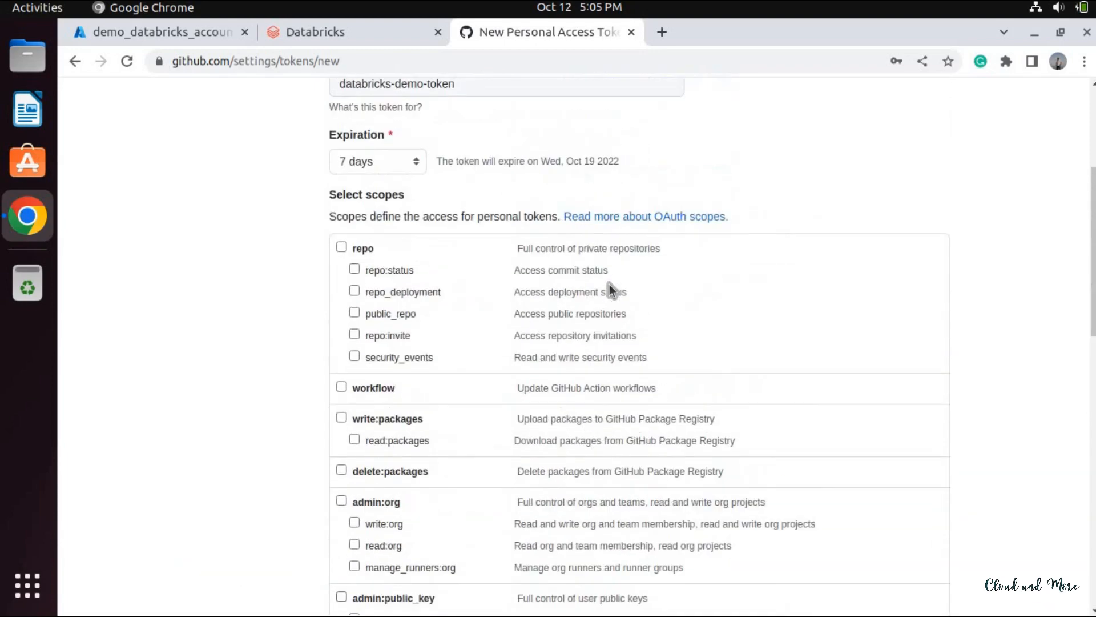
{"action": "left_click", "coordinate": [341, 247]}
{"action": "scroll", "coordinate": [496, 272], "scroll_direction": "down", "scroll_amount": 15}
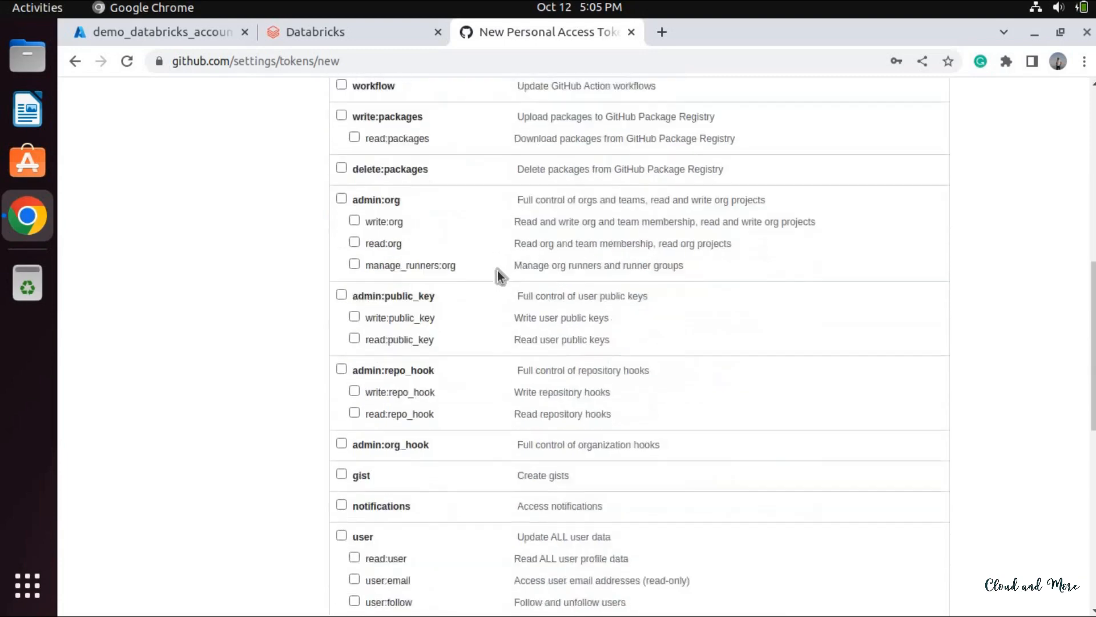
{"action": "left_click", "coordinate": [382, 470]}
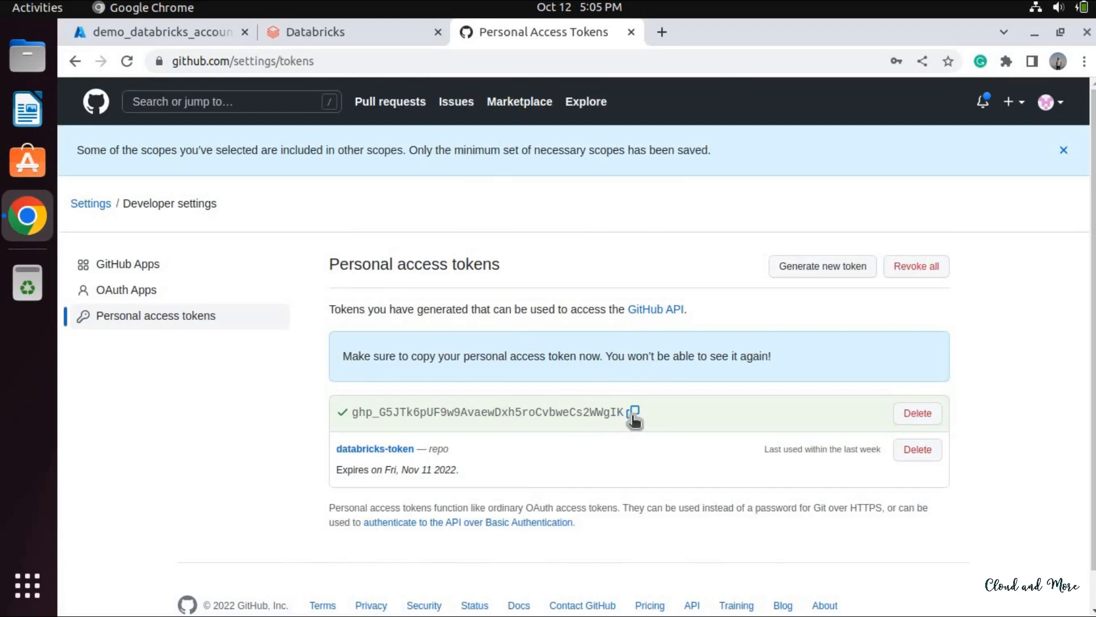
Copy the generated personal access token and switch back to Databricks.
{"action": "left_click", "coordinate": [635, 411]}
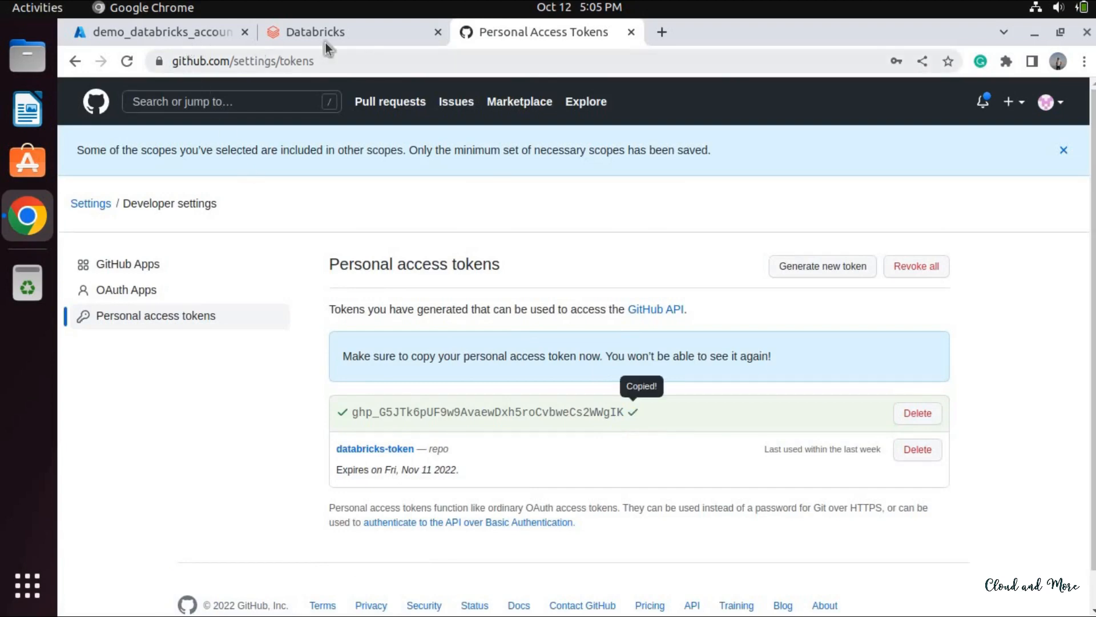
{"action": "left_click", "coordinate": [356, 37]}
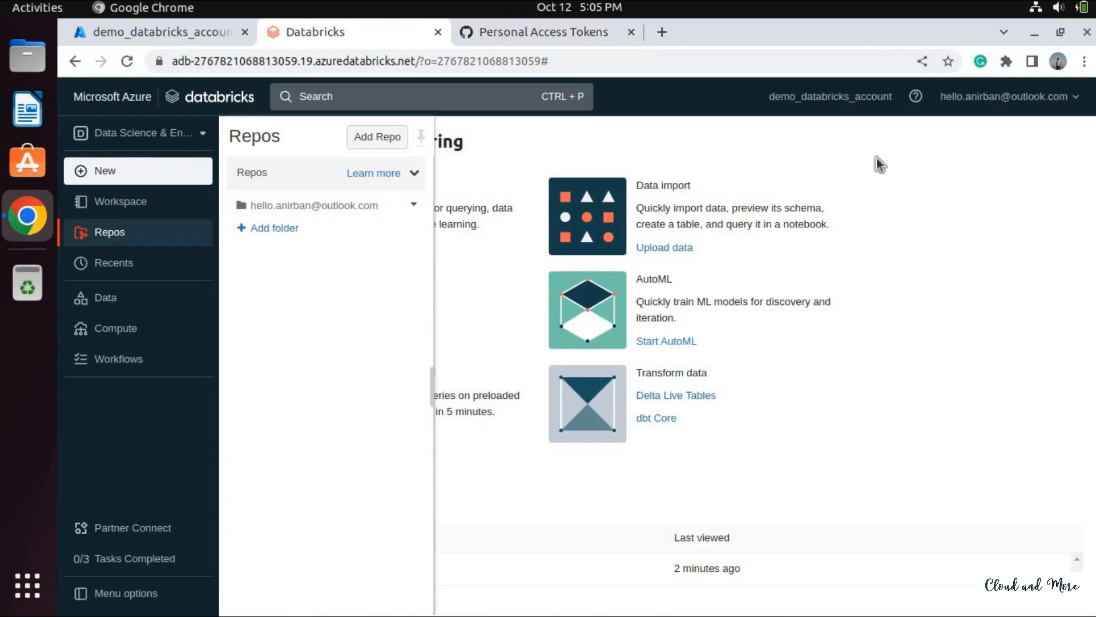
Open the Git integration page of the Databricks user settings and set the Git provider to GitHub.
{"action": "left_click", "coordinate": [998, 98]}
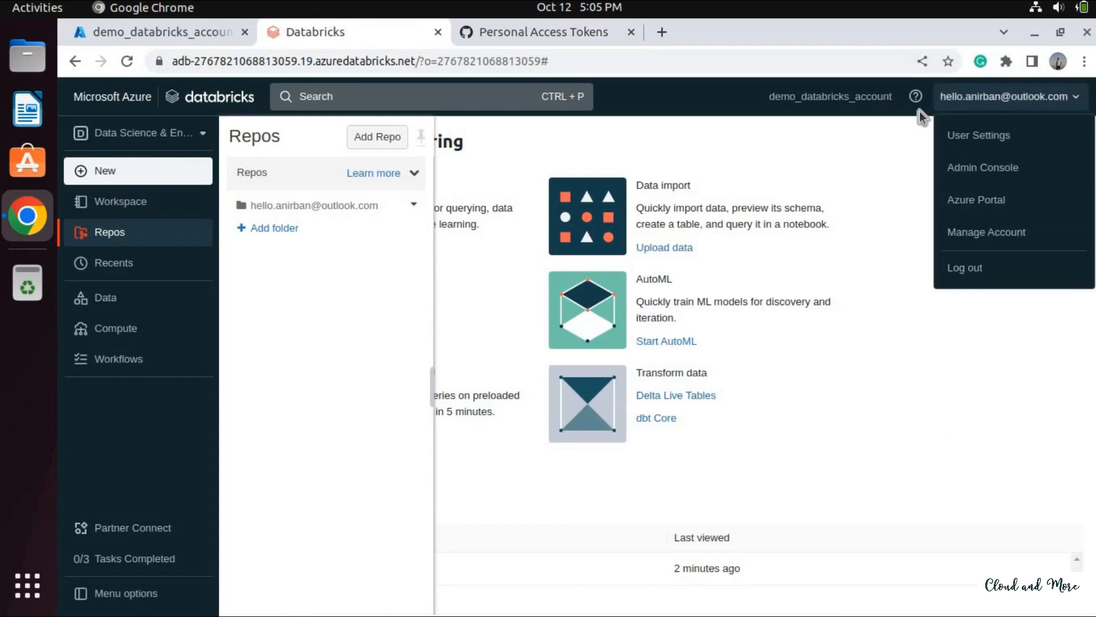
{"action": "left_click", "coordinate": [966, 137]}
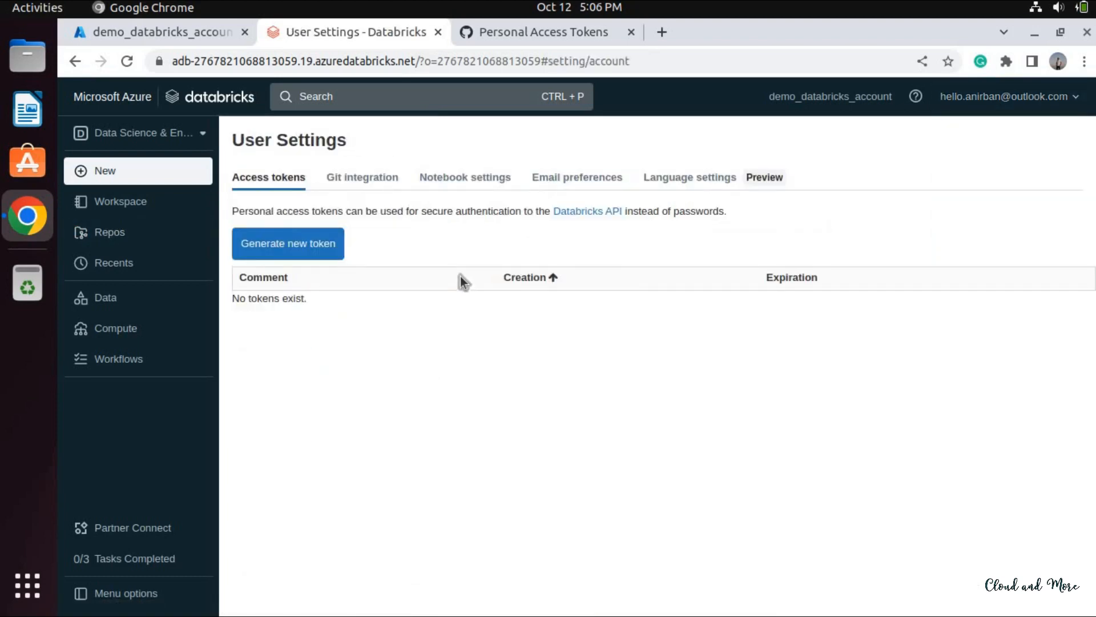
{"action": "left_click", "coordinate": [356, 178]}
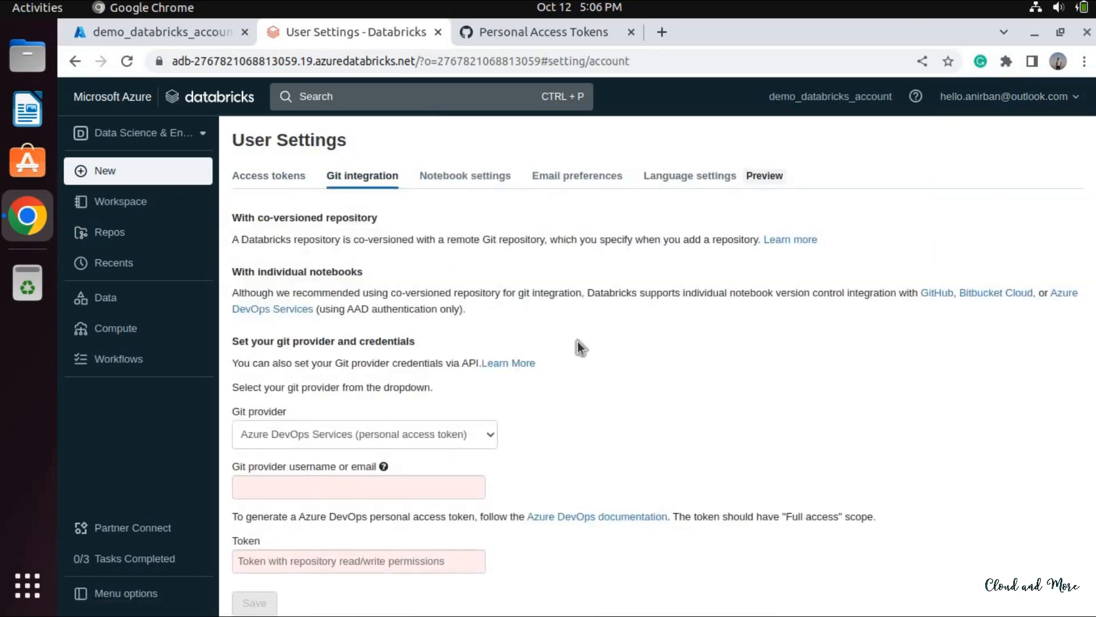
{"action": "scroll", "coordinate": [582, 348], "scroll_direction": "down", "scroll_amount": 1}
{"action": "left_click", "coordinate": [486, 402]}
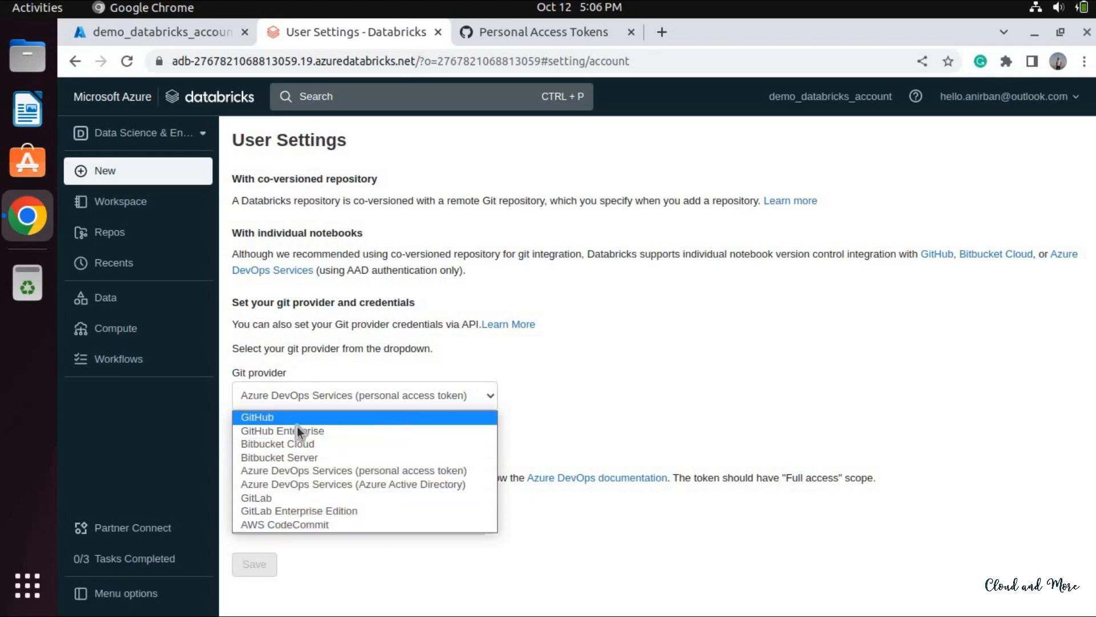
{"action": "left_click", "coordinate": [273, 419]}
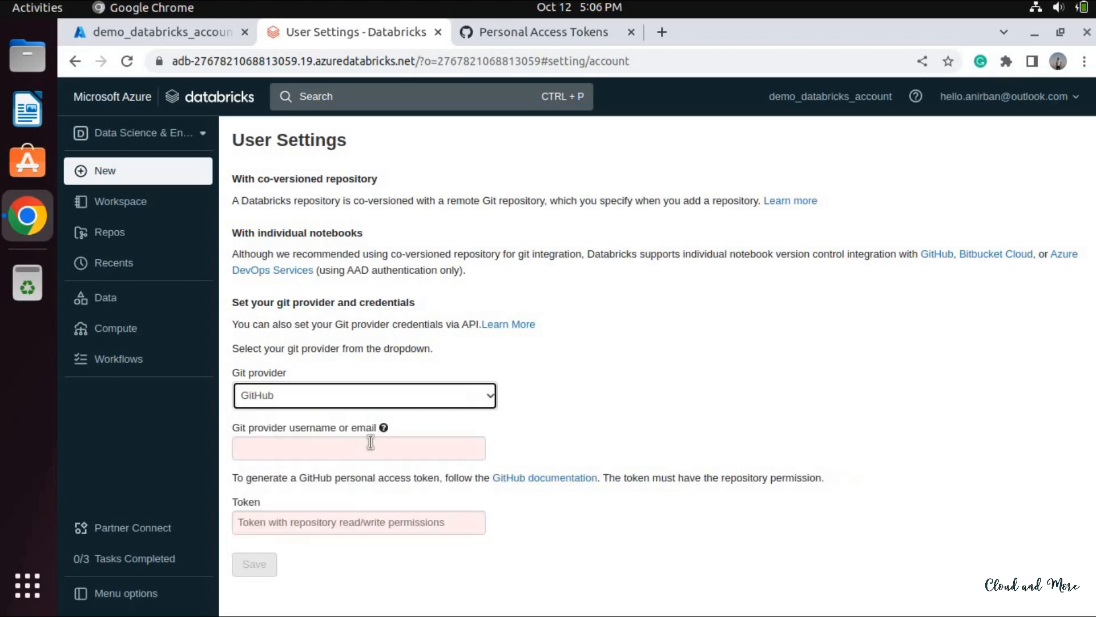
Enter the Git provider username, paste the GitHub personal access token into the token field, and save the Git credentials.
{"action": "left_click", "coordinate": [312, 449]}
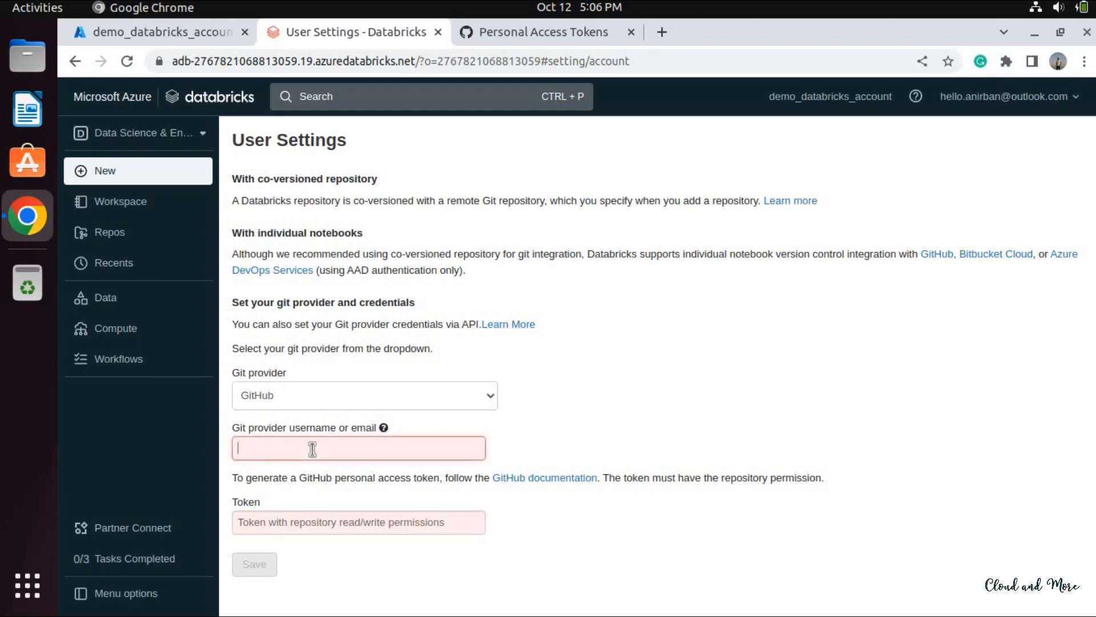
{"action": "type", "text": "meani"}
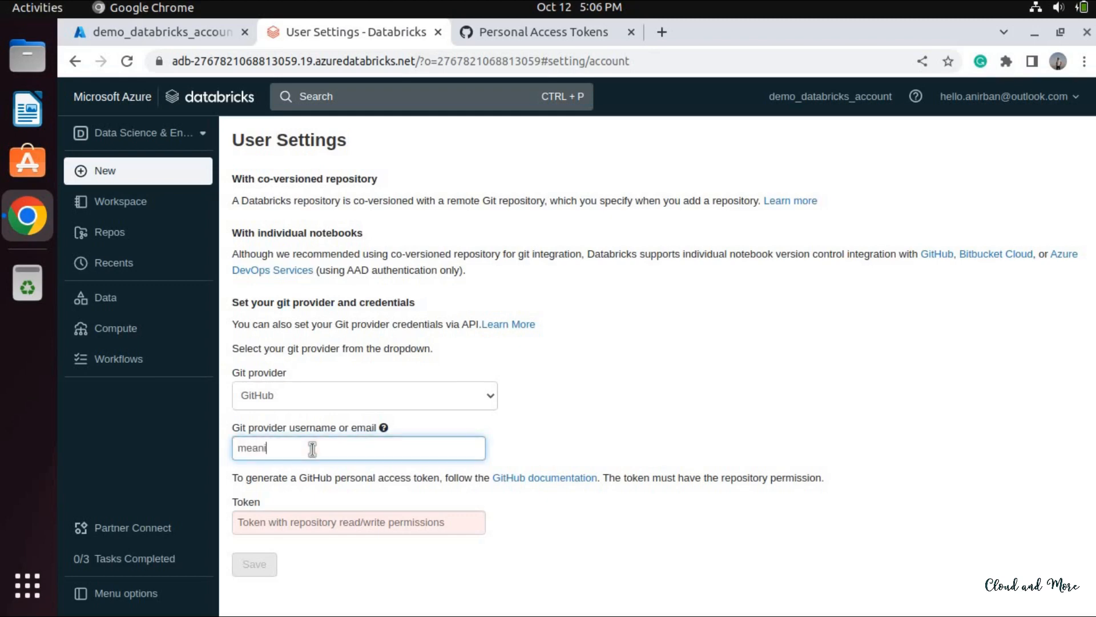
{"action": "type", "text": "rban100"}
{"action": "key", "text": "Tab"}
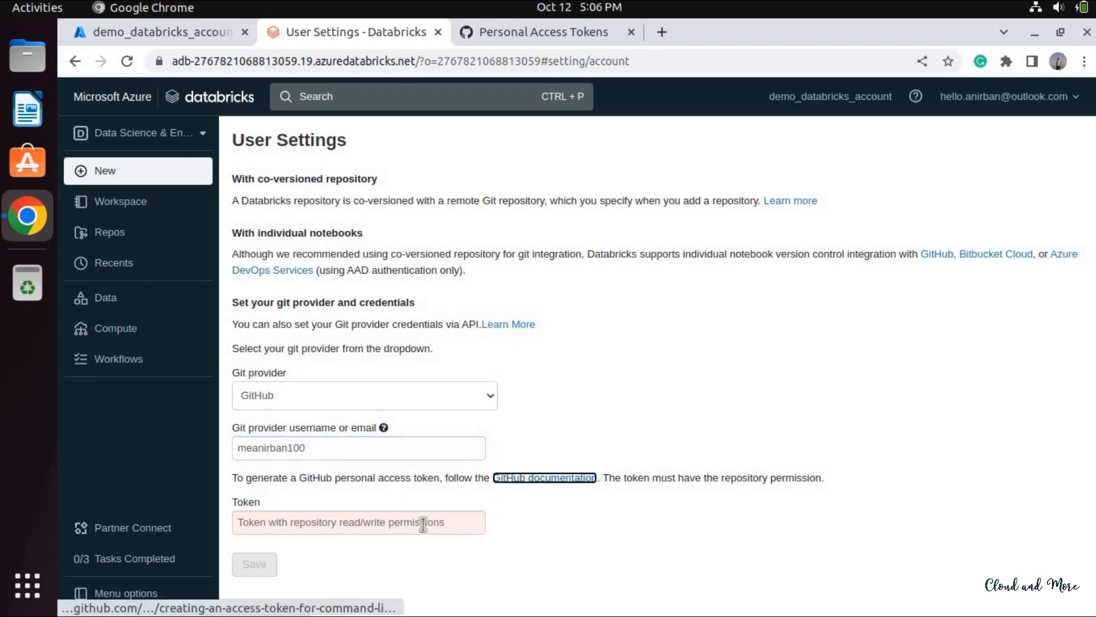
{"action": "left_click", "coordinate": [357, 521]}
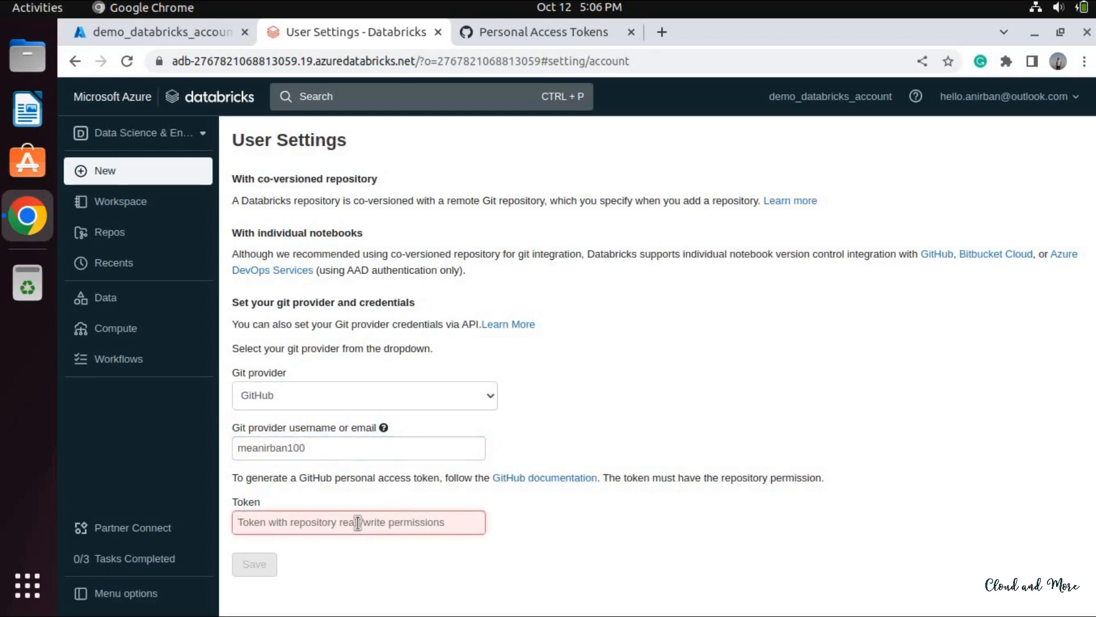
{"action": "key", "text": "ctrl+v"}
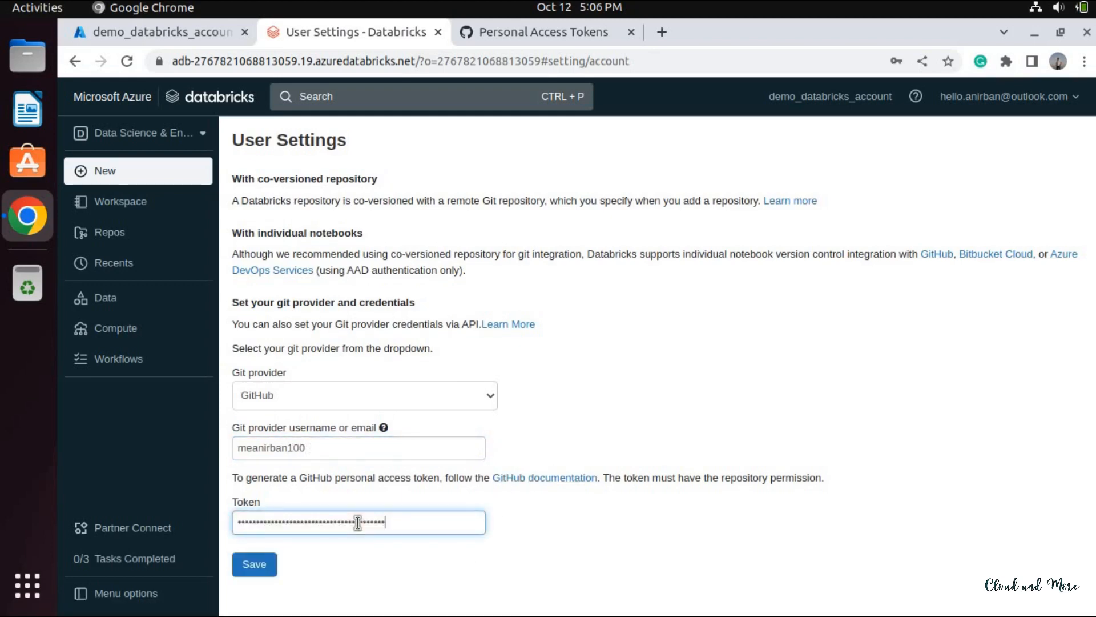
{"action": "left_click", "coordinate": [268, 562]}
{"action": "left_click", "coordinate": [845, 296]}
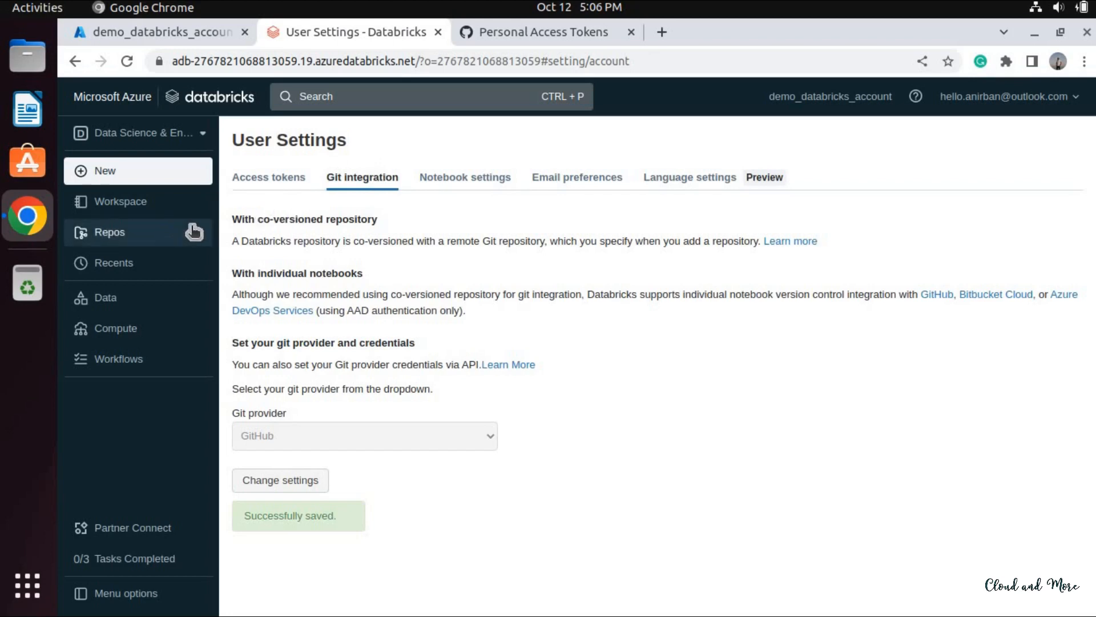
Start adding a repo in Databricks Repos, then switch to GitHub and copy the HTTPS clone URL of databricks_code_repo.
{"action": "left_click", "coordinate": [153, 233]}
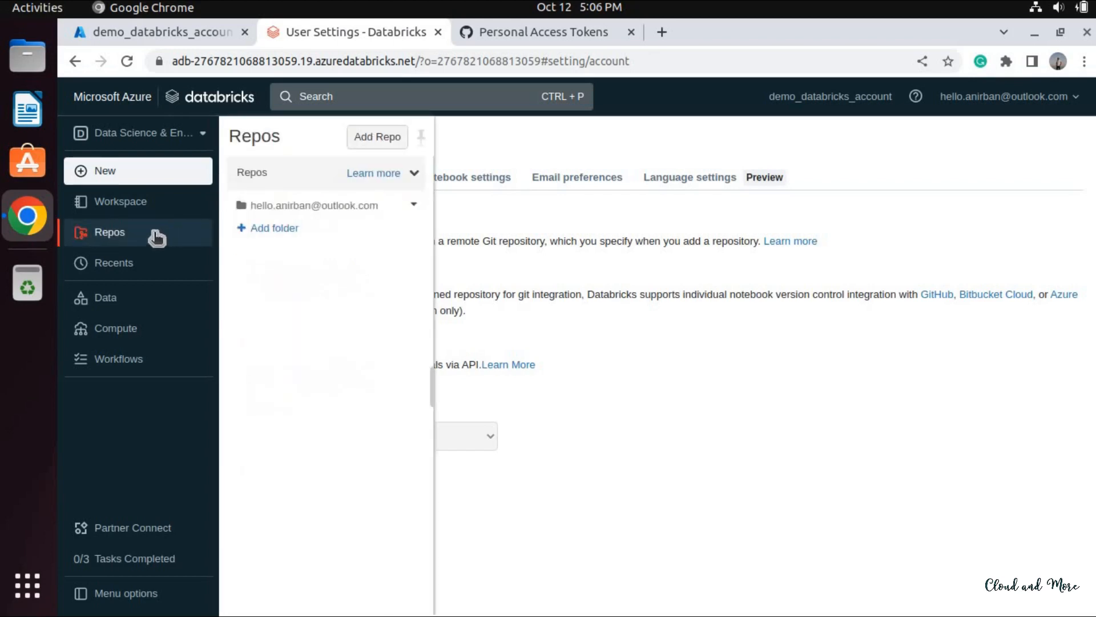
{"action": "left_click", "coordinate": [378, 140]}
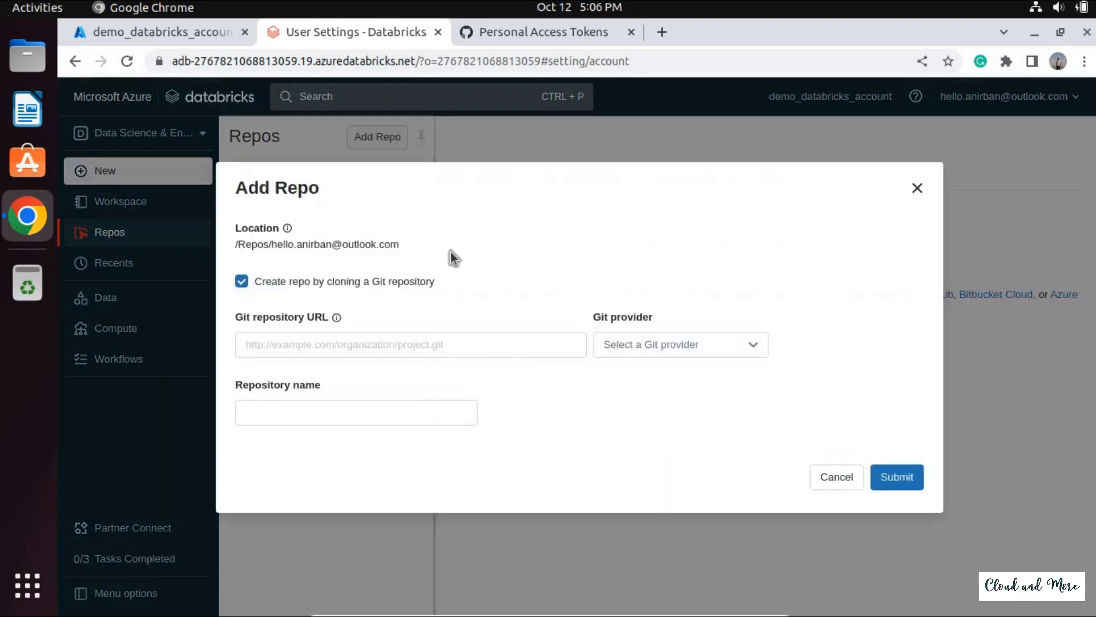
{"action": "left_click", "coordinate": [537, 32]}
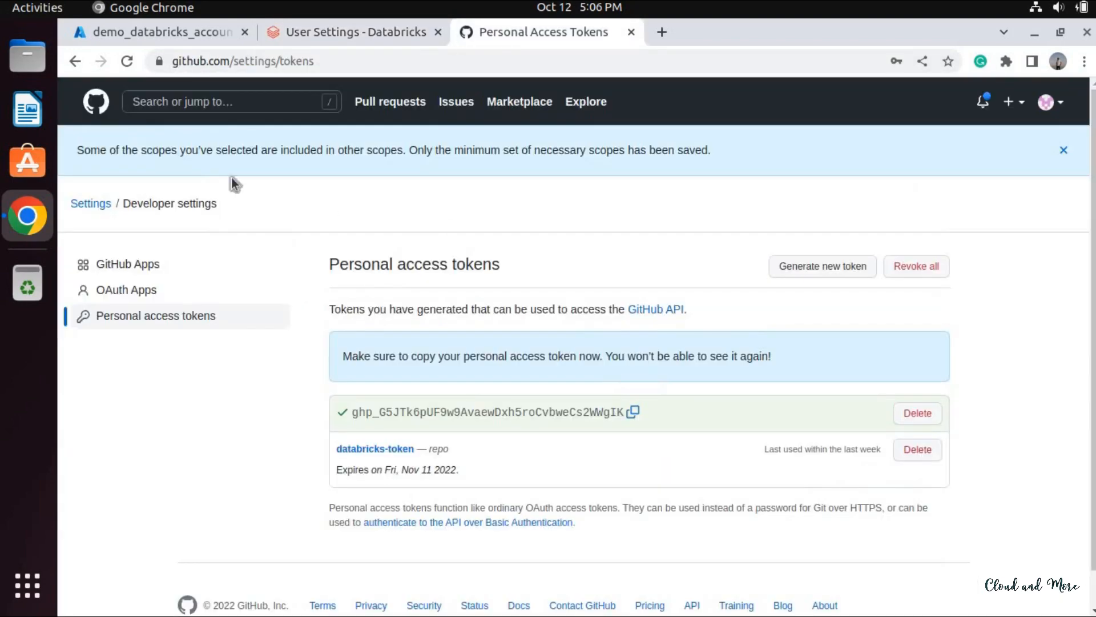
{"action": "right_click", "coordinate": [74, 61]}
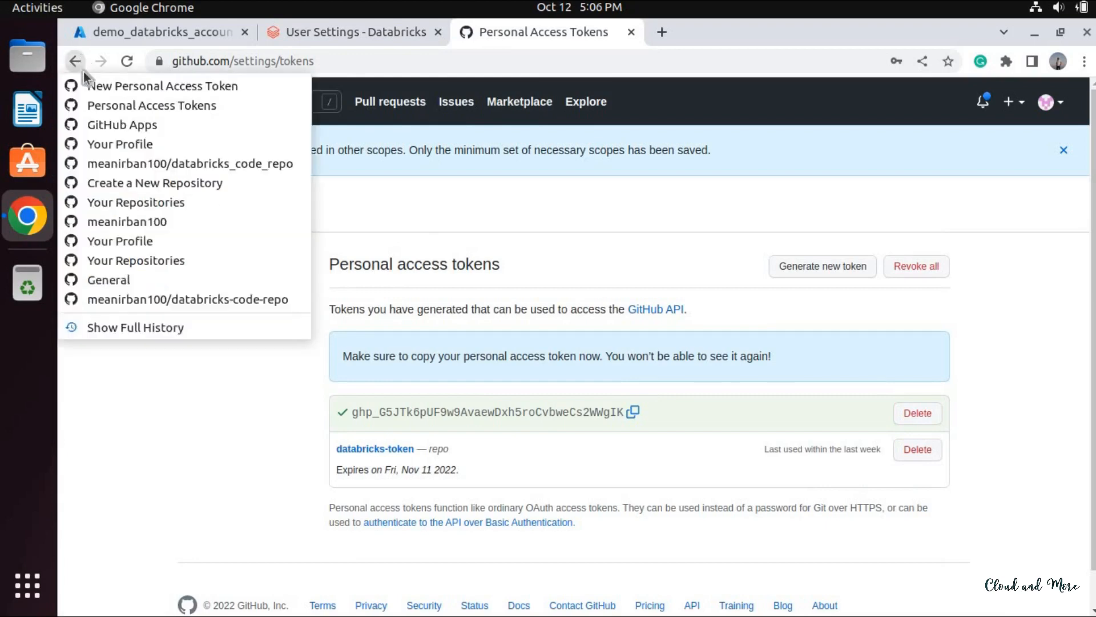
{"action": "left_click", "coordinate": [150, 202]}
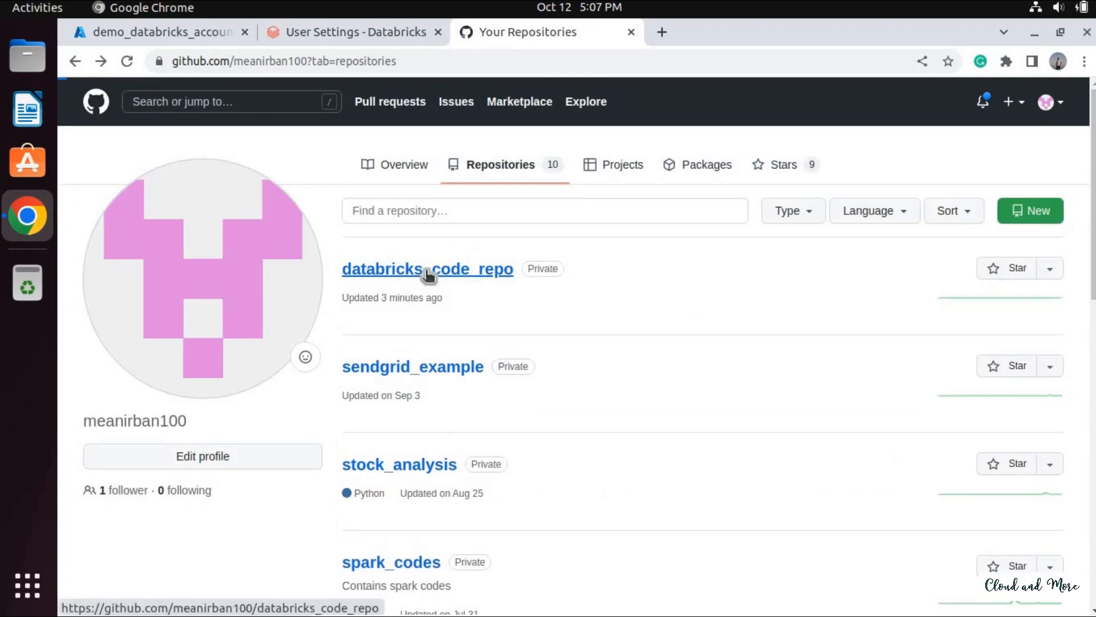
{"action": "left_click", "coordinate": [427, 272]}
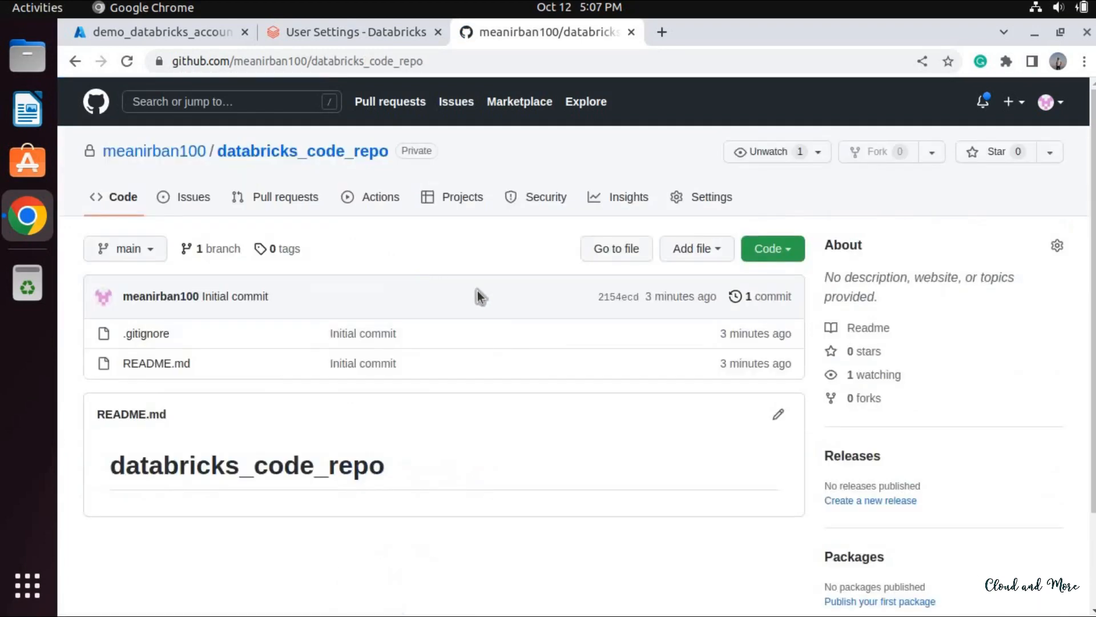
{"action": "left_click", "coordinate": [801, 255]}
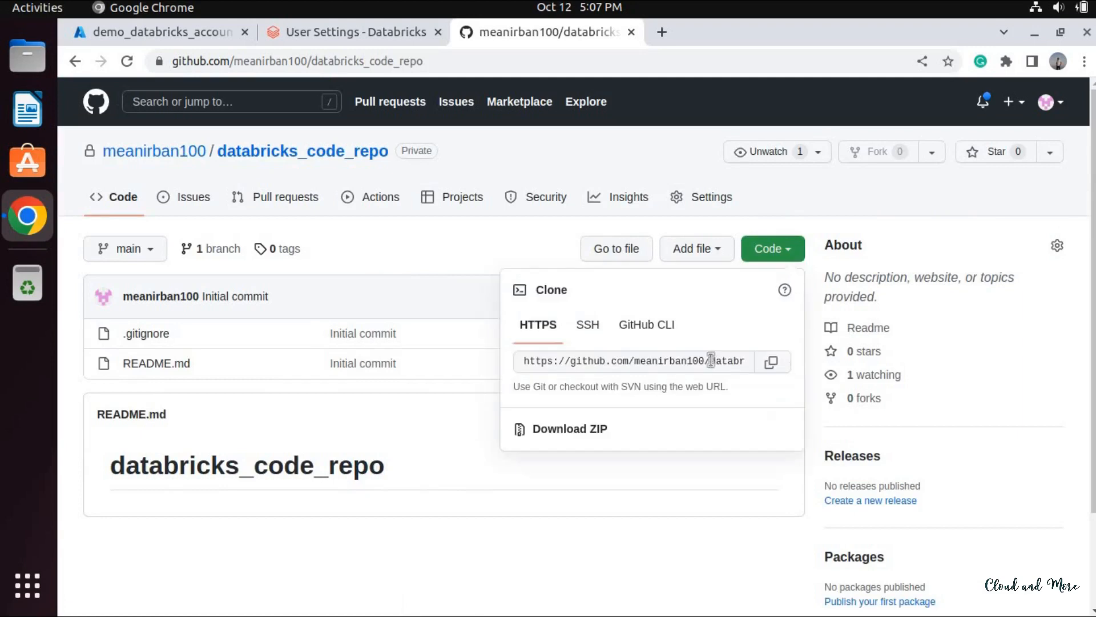
{"action": "left_click", "coordinate": [772, 361]}
Switch back to Databricks and add the repo by cloning from the copied databricks_code_repo URL.
{"action": "left_click", "coordinate": [368, 32]}
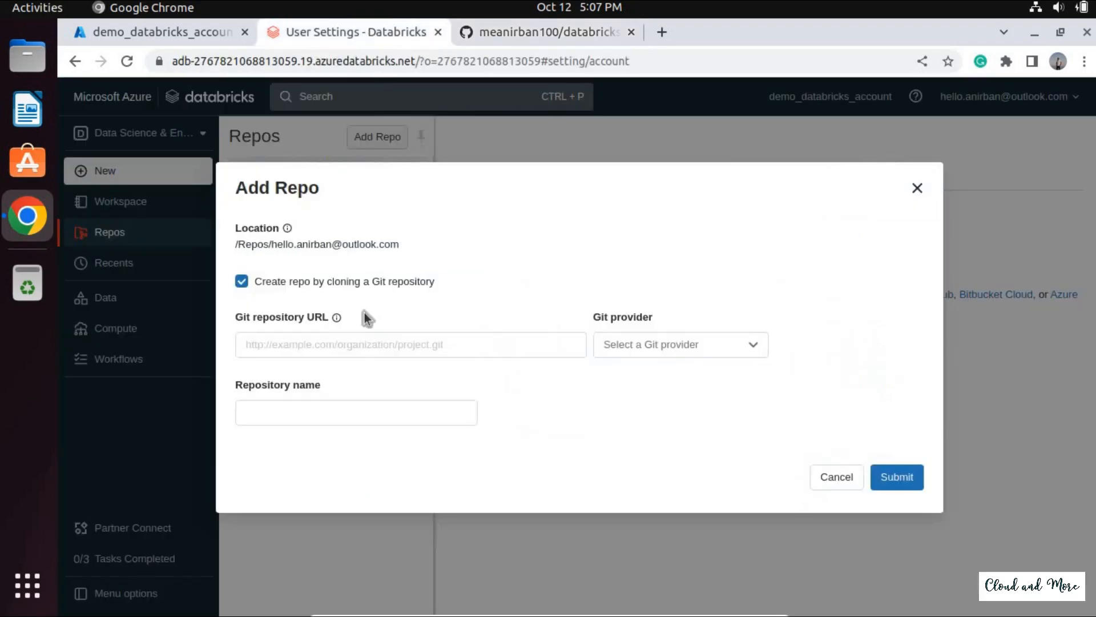
{"action": "left_click", "coordinate": [355, 344]}
{"action": "right_click", "coordinate": [357, 345]}
{"action": "left_click", "coordinate": [399, 446]}
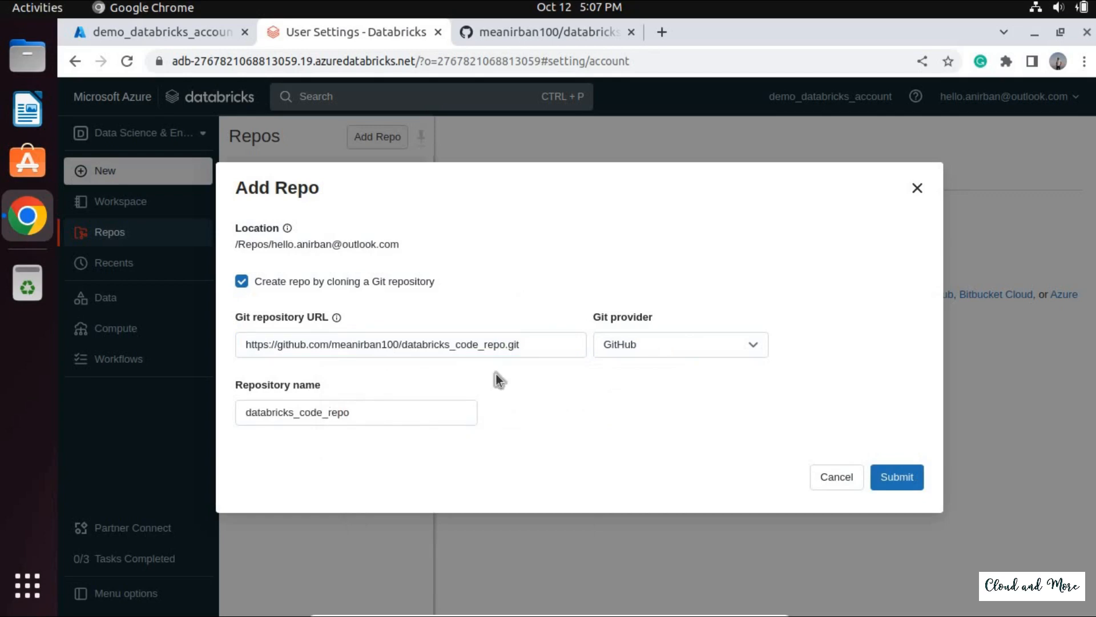
{"action": "left_click", "coordinate": [907, 483]}
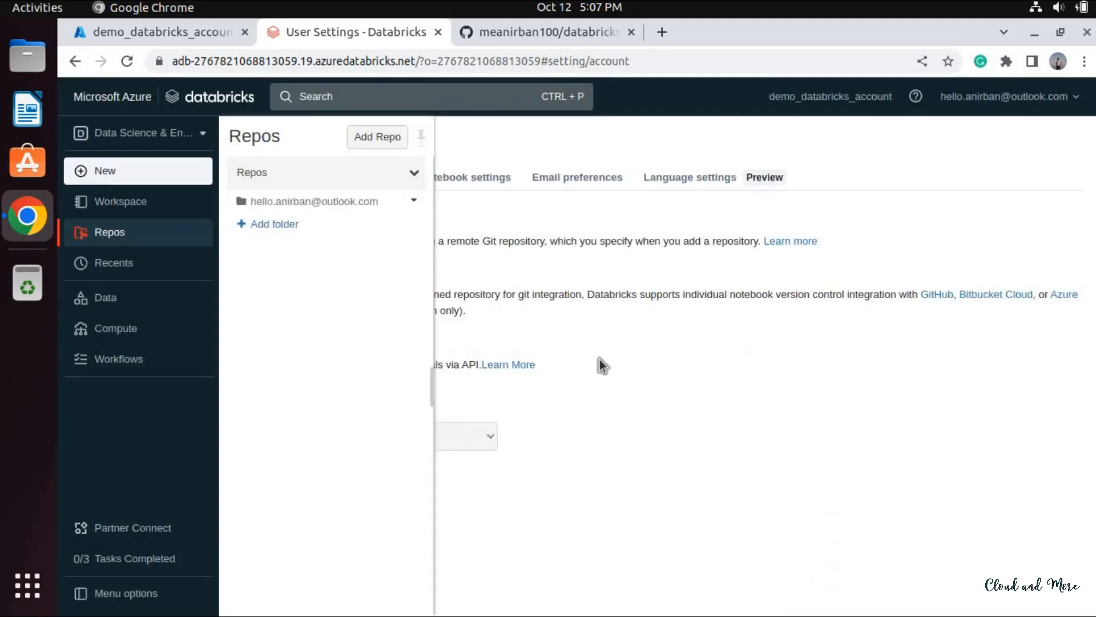
Open the cloned databricks_code_repo in the user's Repos folder and create a branch named dev based on main.
{"action": "left_click", "coordinate": [327, 202]}
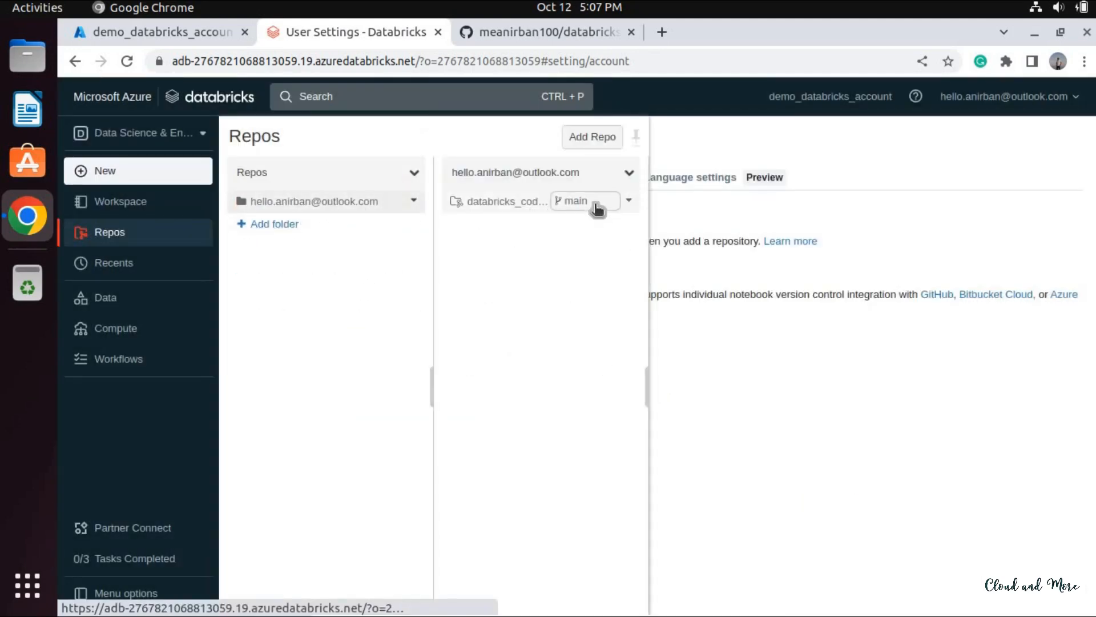
{"action": "left_click", "coordinate": [495, 203]}
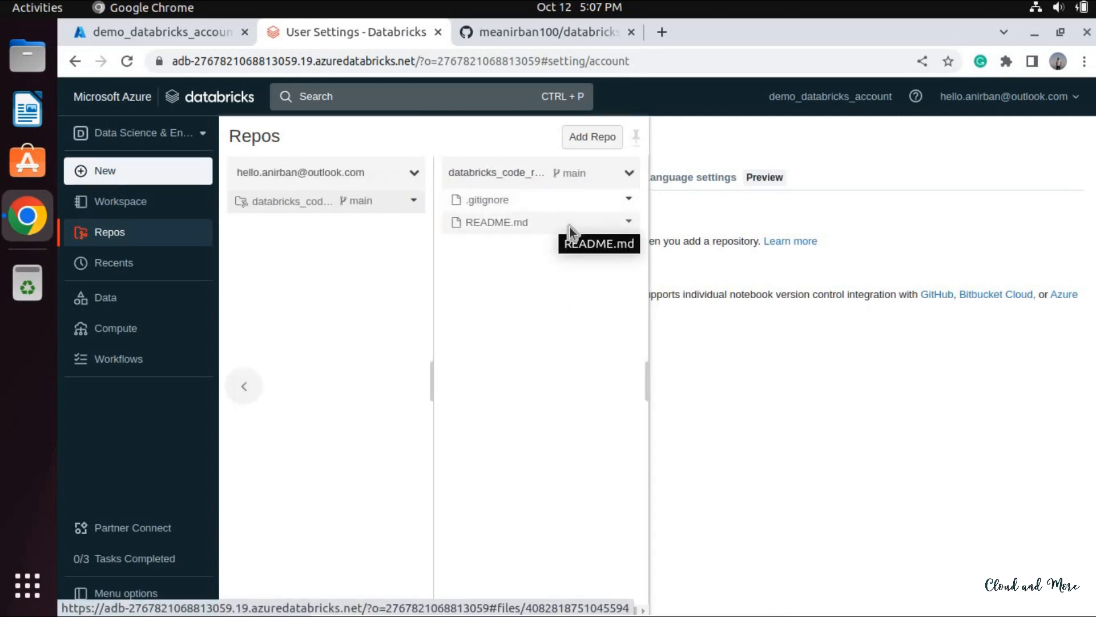
{"action": "left_click", "coordinate": [385, 203]}
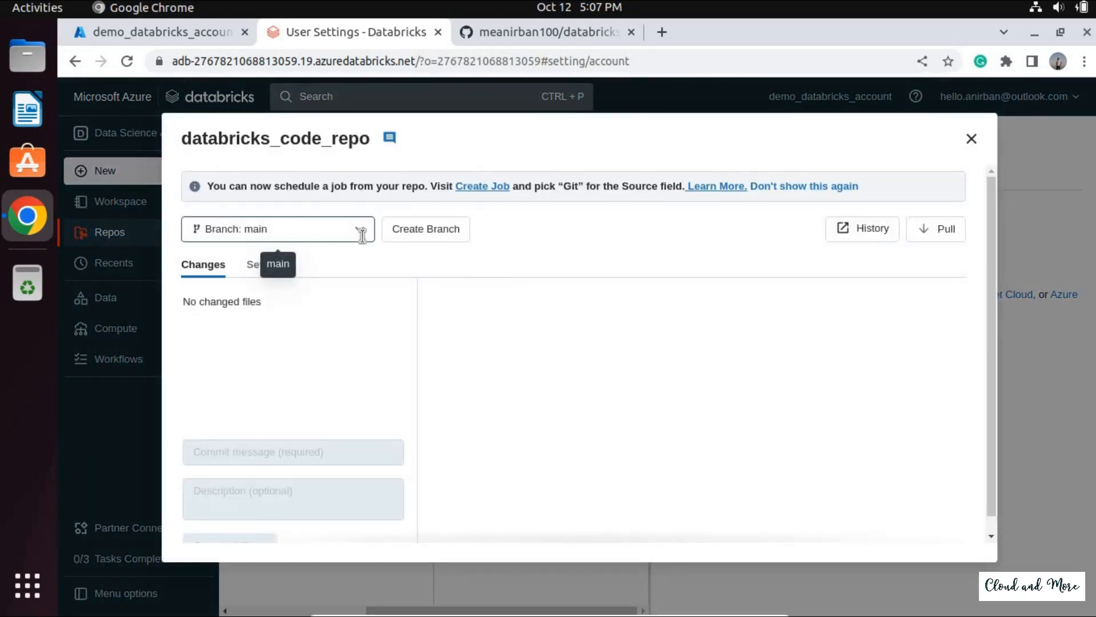
{"action": "left_click", "coordinate": [423, 231]}
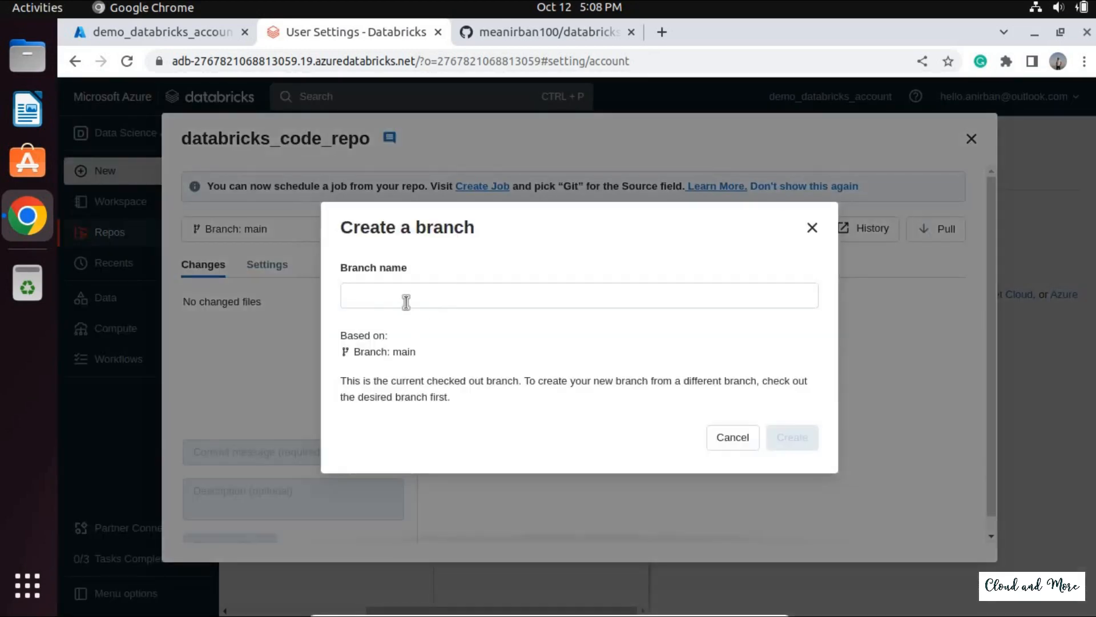
{"action": "type", "text": "dev"}
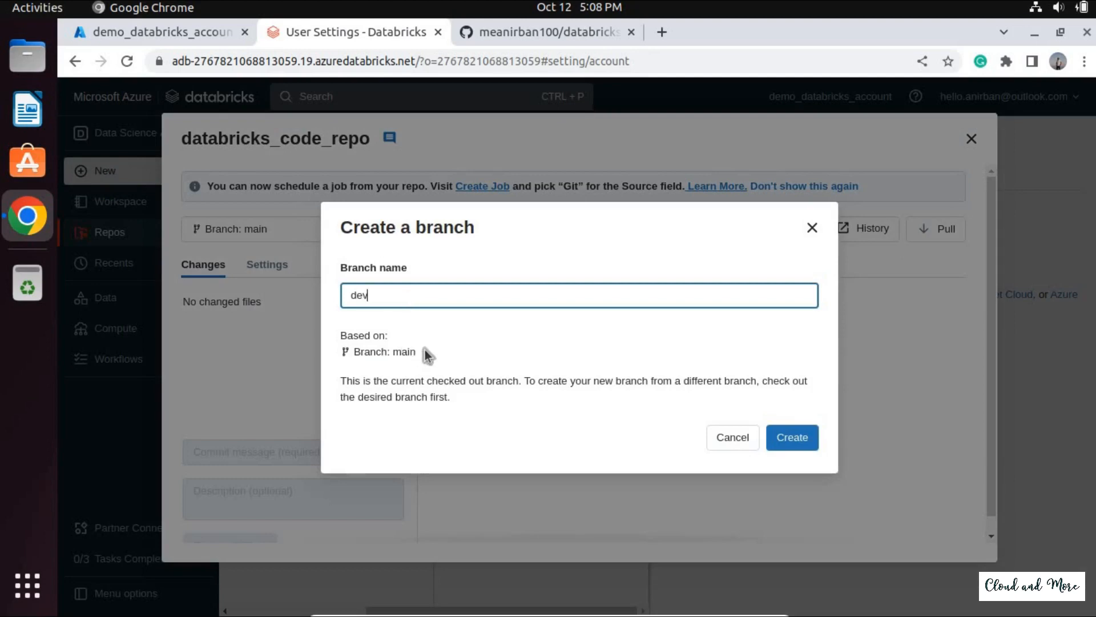
{"action": "left_click", "coordinate": [792, 439]}
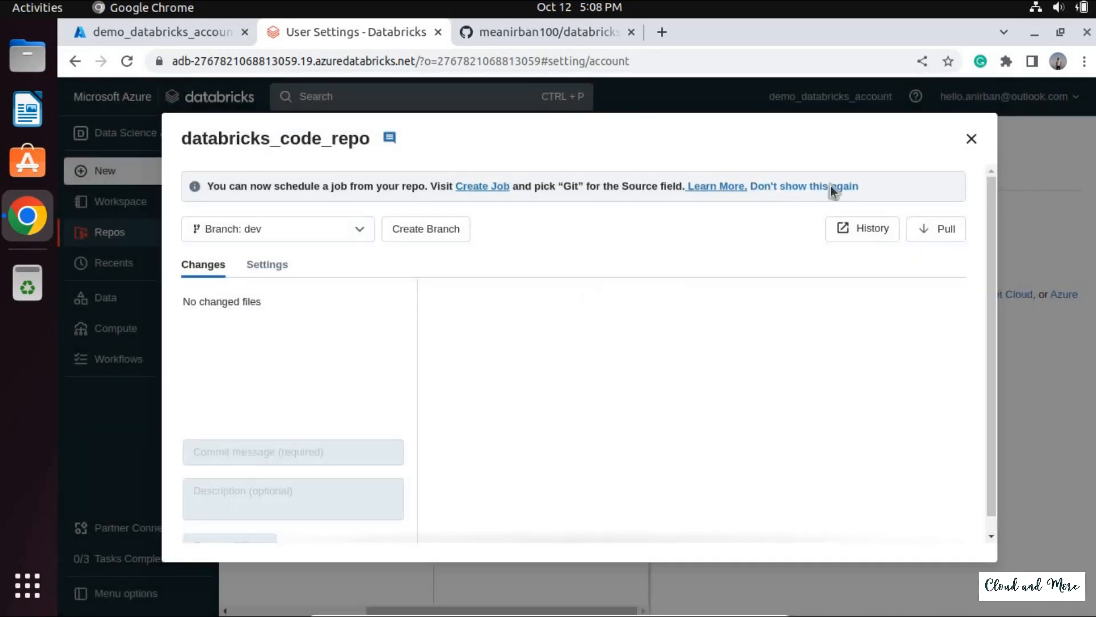
{"action": "left_click", "coordinate": [971, 139]}
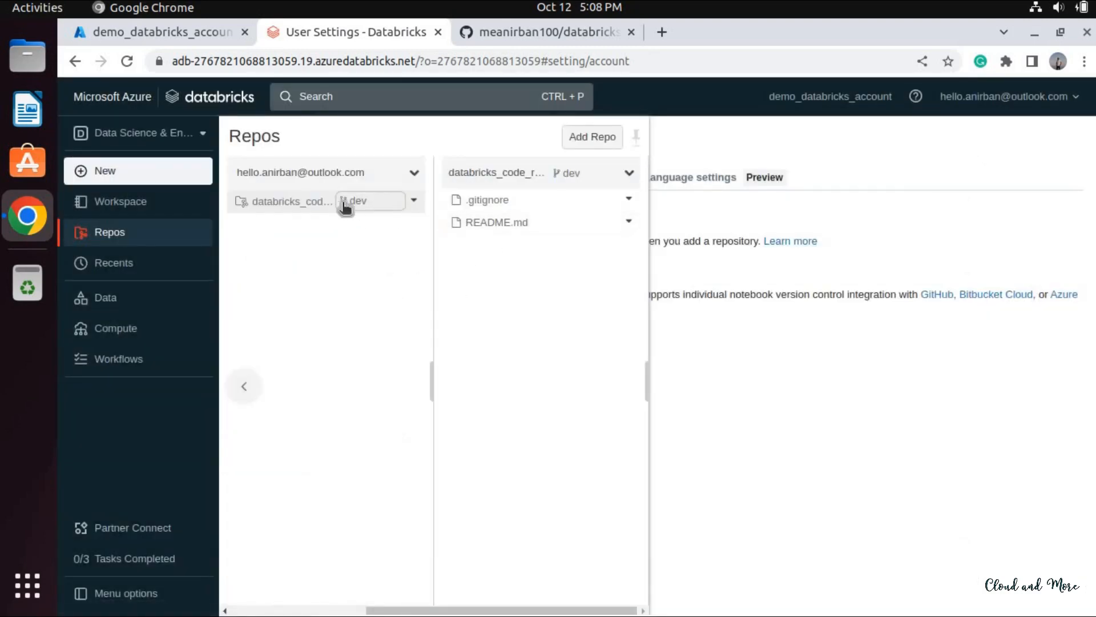
Create a notebook named test_python with default language Python in the dev branch of databricks_code_repo.
{"action": "right_click", "coordinate": [506, 262]}
{"action": "mouse_move", "coordinate": [550, 311]}
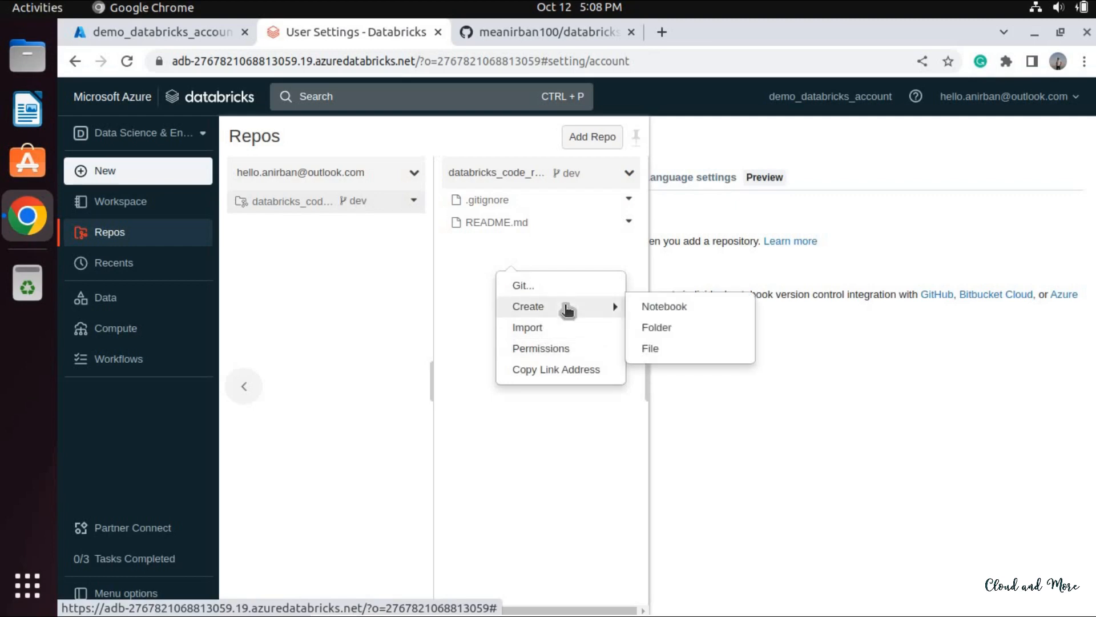
{"action": "left_click", "coordinate": [652, 313]}
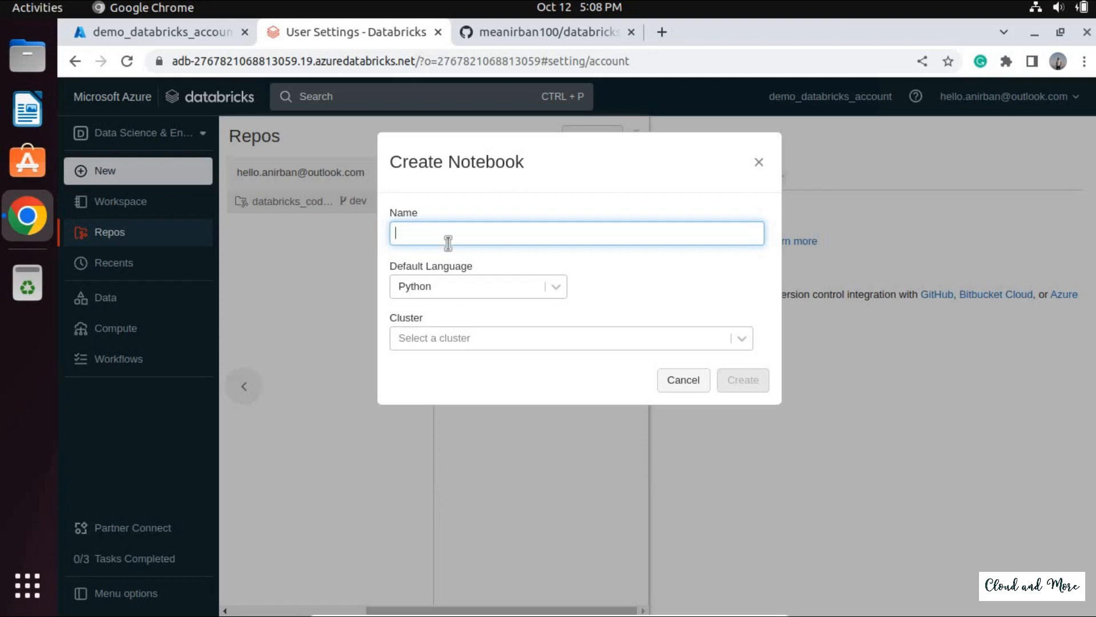
{"action": "type", "text": "test_python"}
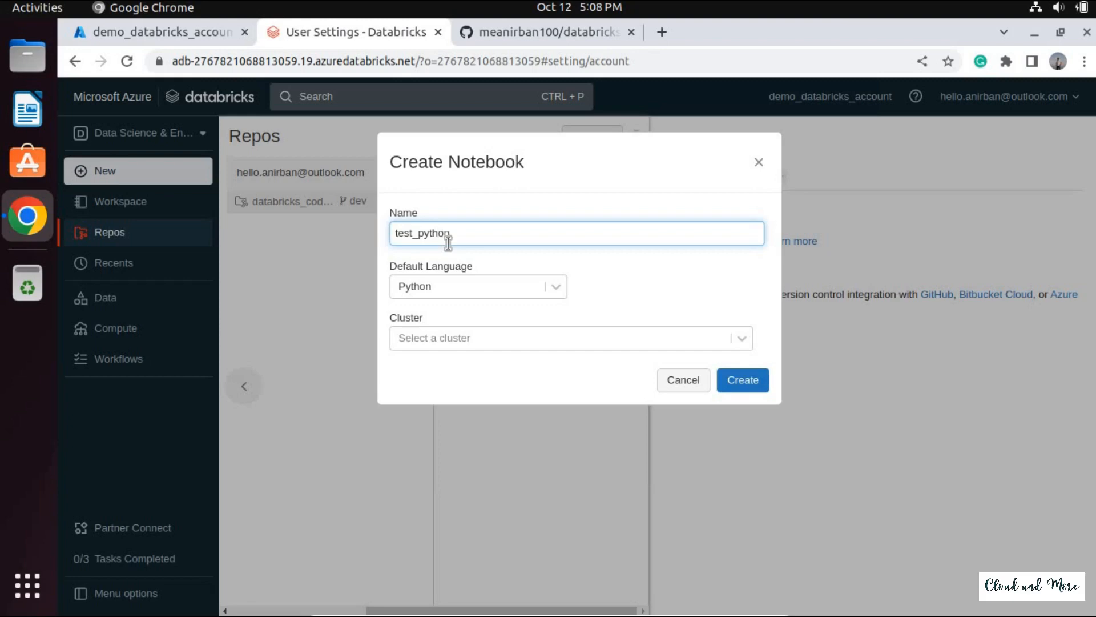
{"action": "left_click", "coordinate": [543, 287]}
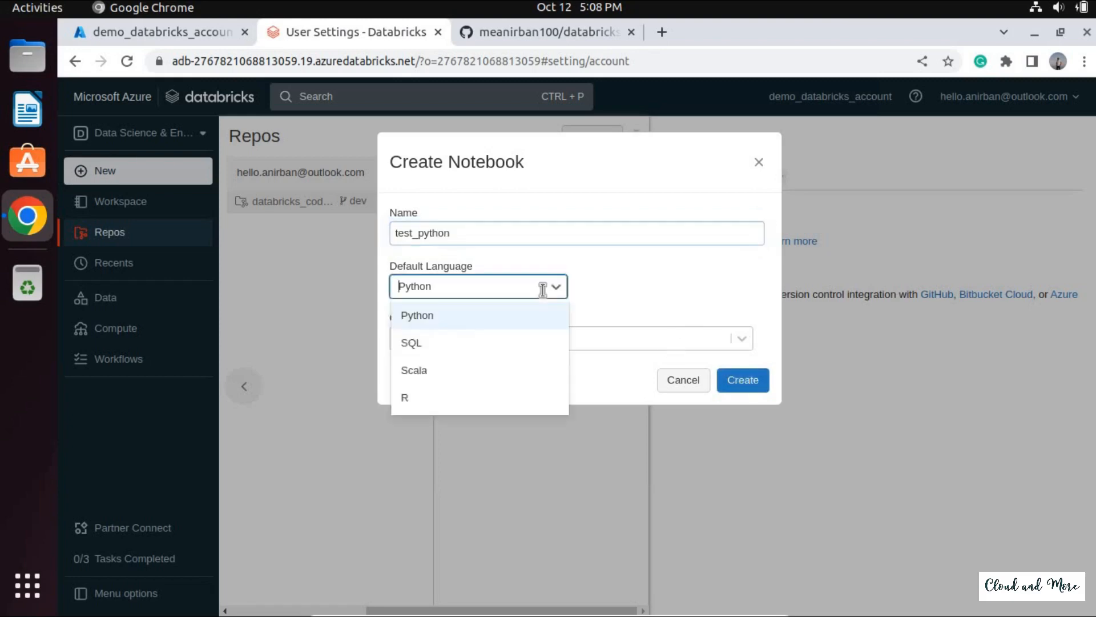
{"action": "left_click", "coordinate": [744, 383]}
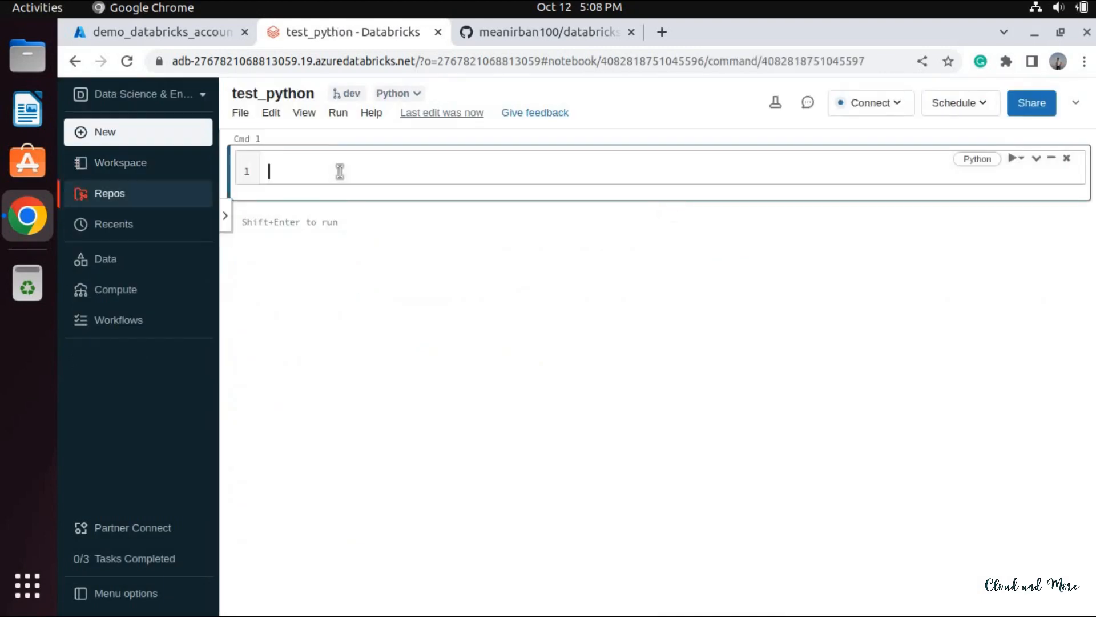
Enter print('this is test python notebook') in the first cell of the test_python notebook.
{"action": "type", "text": "print()"}
{"action": "key", "text": "Left"}
{"action": "type", "text": "'this is test p"}
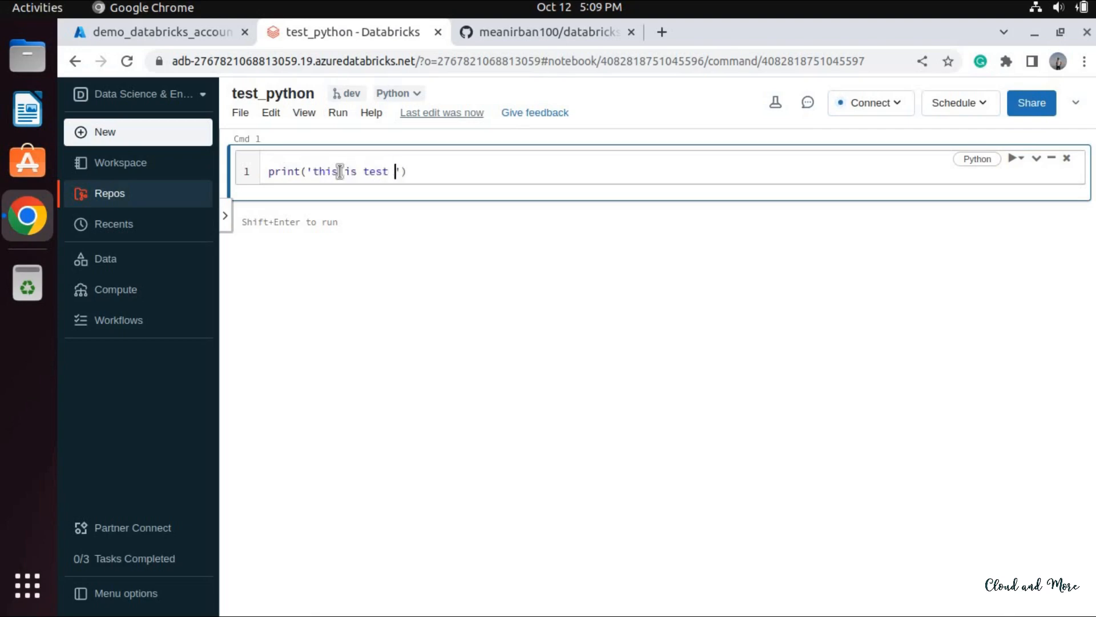
{"action": "type", "text": "ython noteb"}
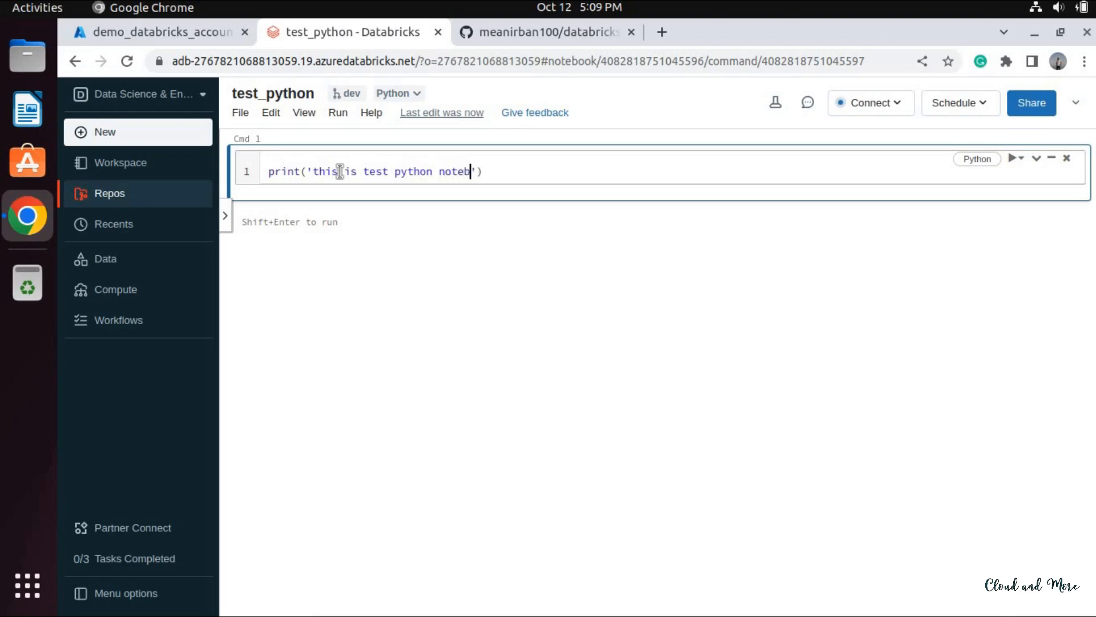
{"action": "type", "text": "ook"}
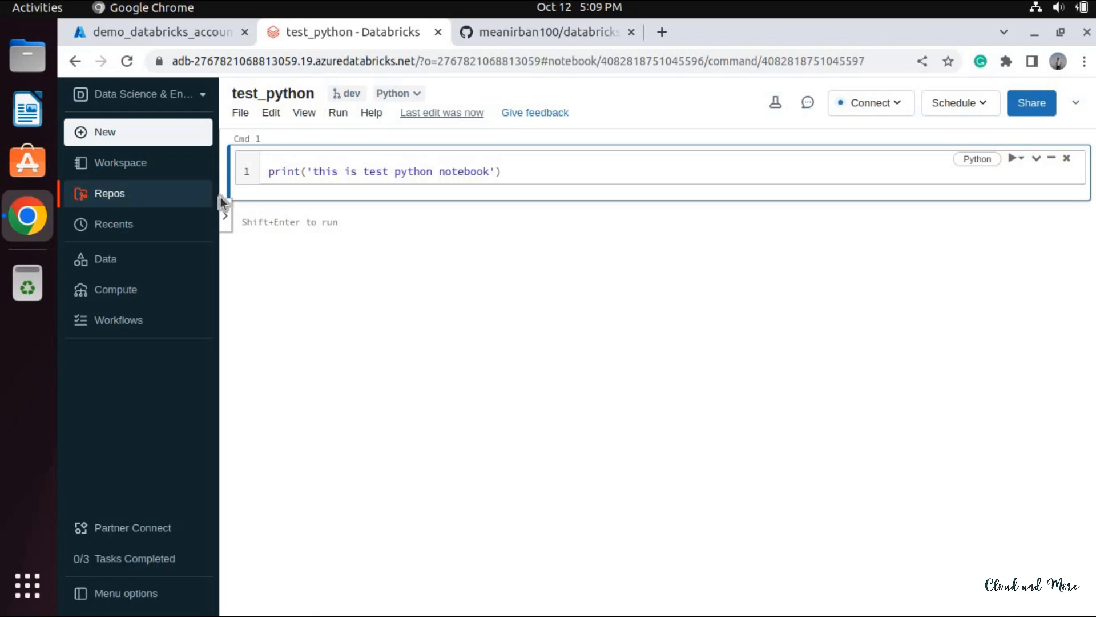
Create a notebook named test_sql with default language SQL in the dev branch of databricks_code_repo.
{"action": "left_click", "coordinate": [178, 201]}
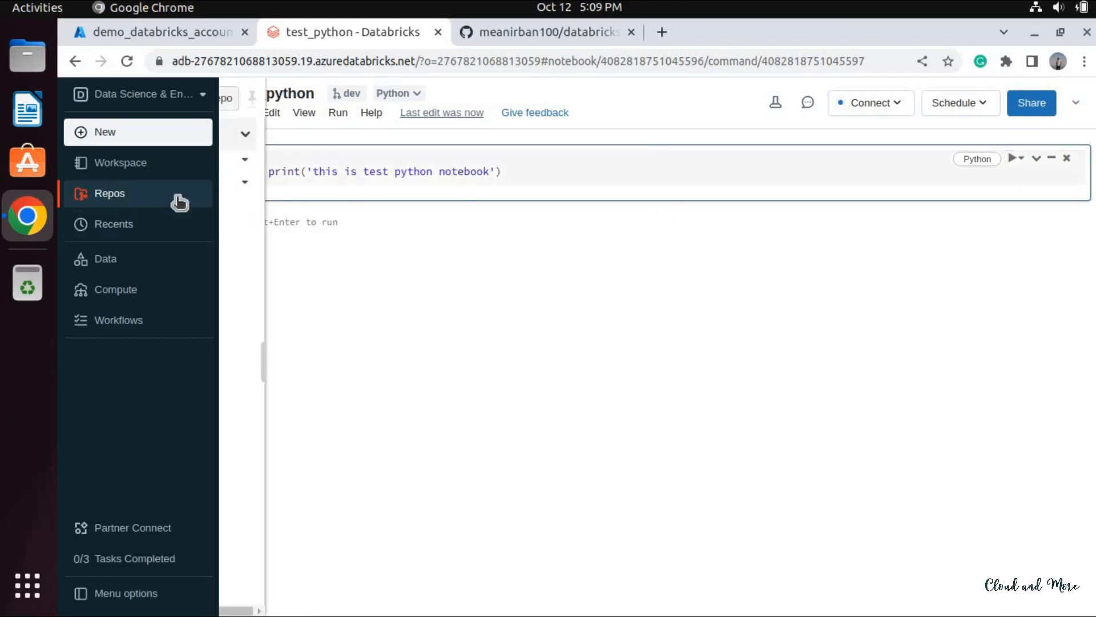
{"action": "right_click", "coordinate": [525, 251]}
{"action": "mouse_move", "coordinate": [577, 294]}
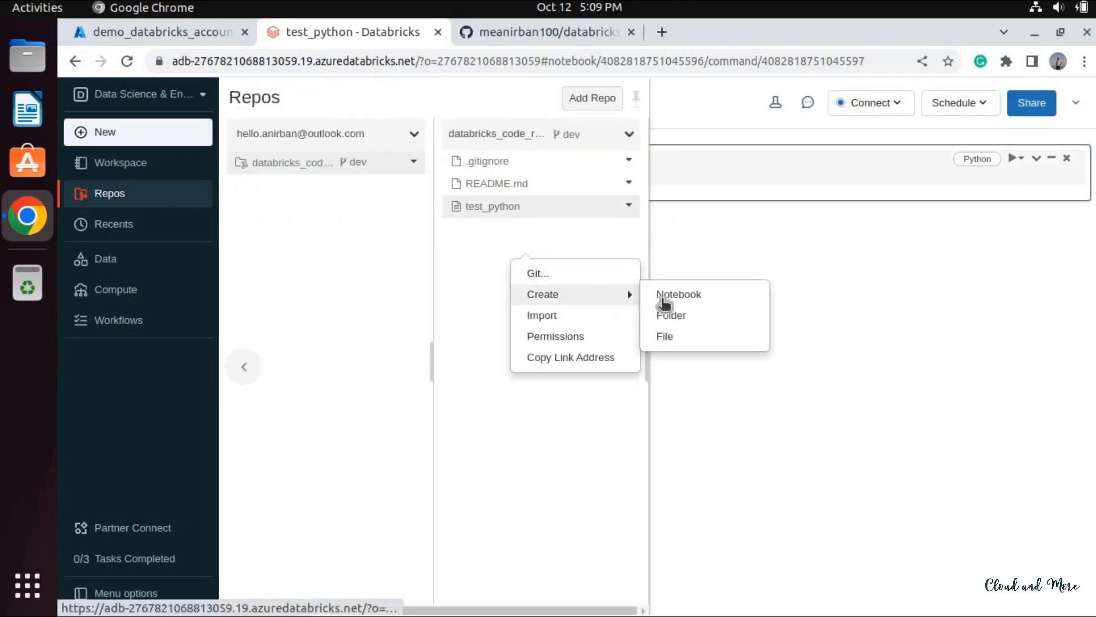
{"action": "left_click", "coordinate": [663, 302]}
{"action": "type", "text": "t"}
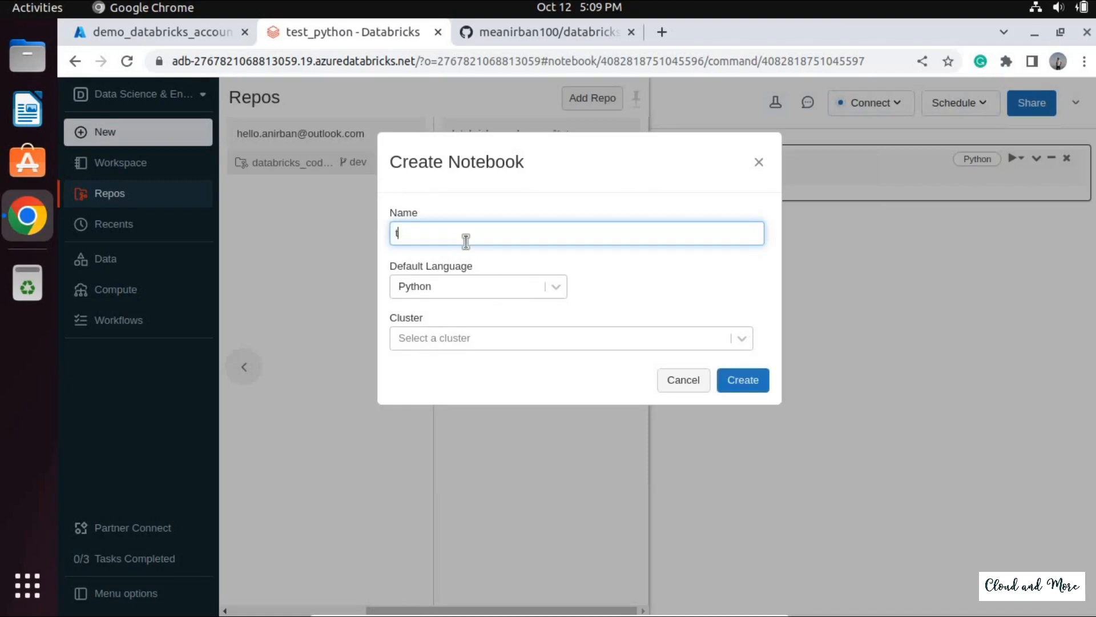
{"action": "type", "text": "est_sql"}
{"action": "left_click", "coordinate": [479, 286]}
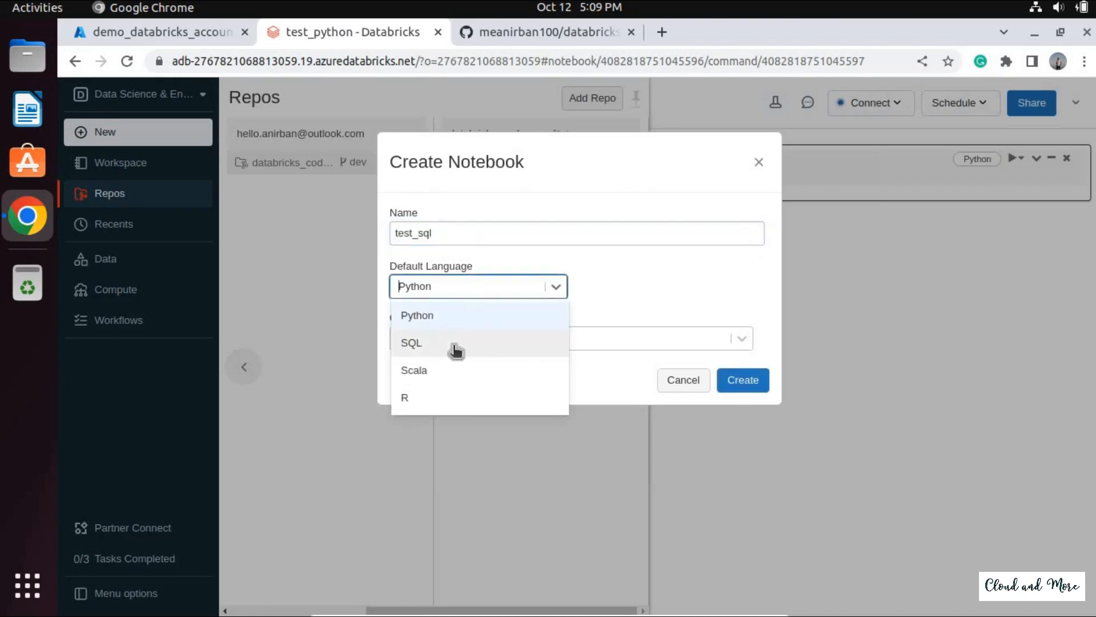
{"action": "left_click", "coordinate": [455, 349]}
{"action": "left_click", "coordinate": [741, 379]}
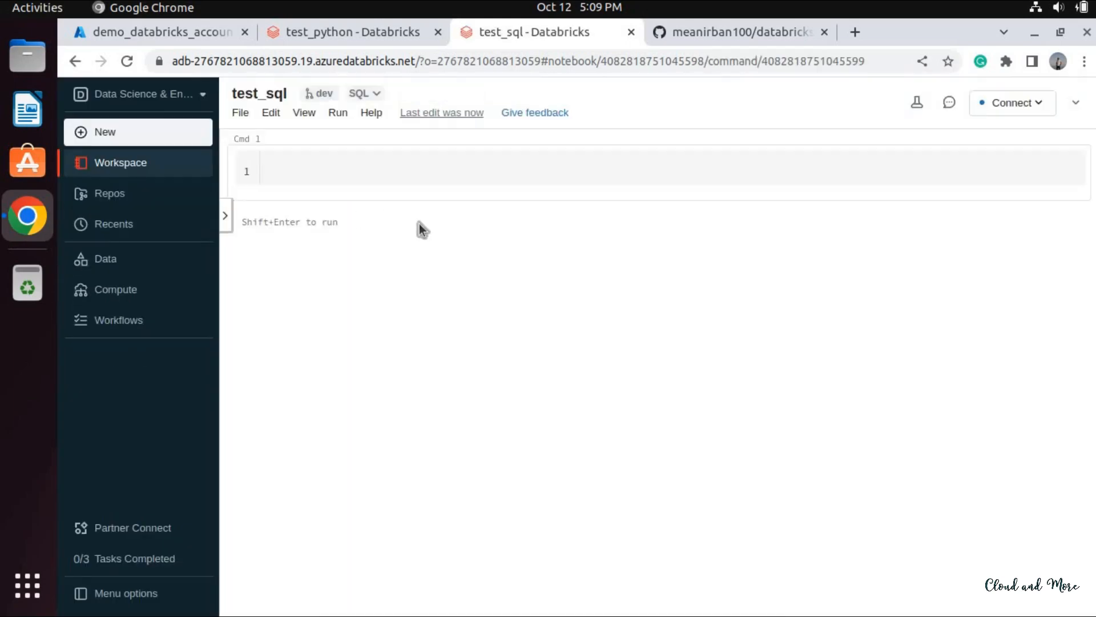
Enter the query select "this is test sql notebook" in the first cell of the test_sql notebook.
{"action": "left_click", "coordinate": [332, 172]}
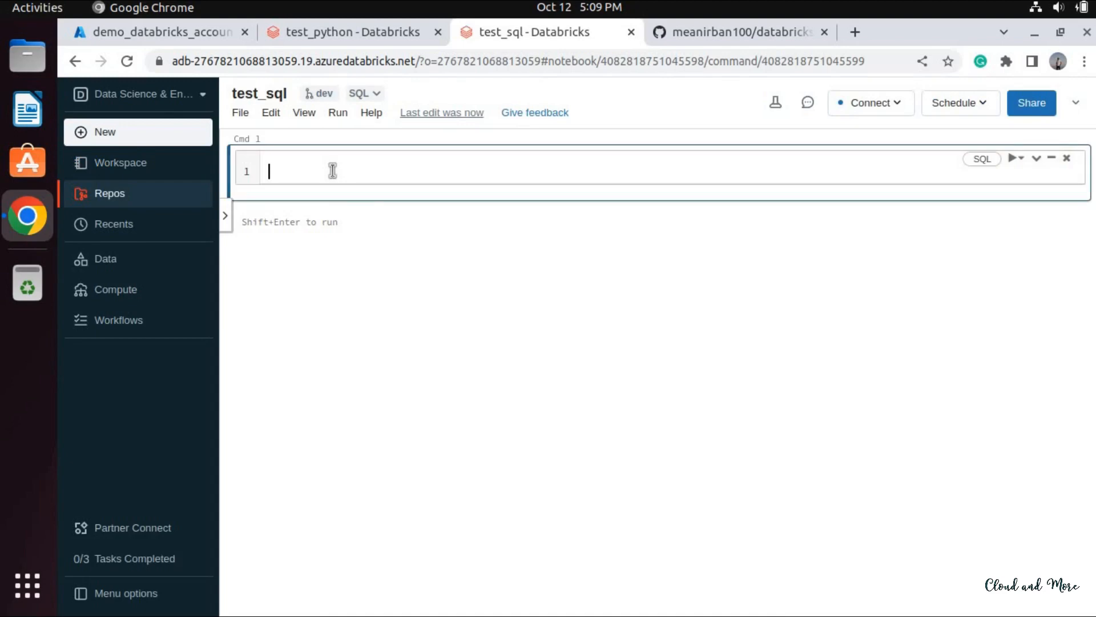
{"action": "type", "text": "select \"this "}
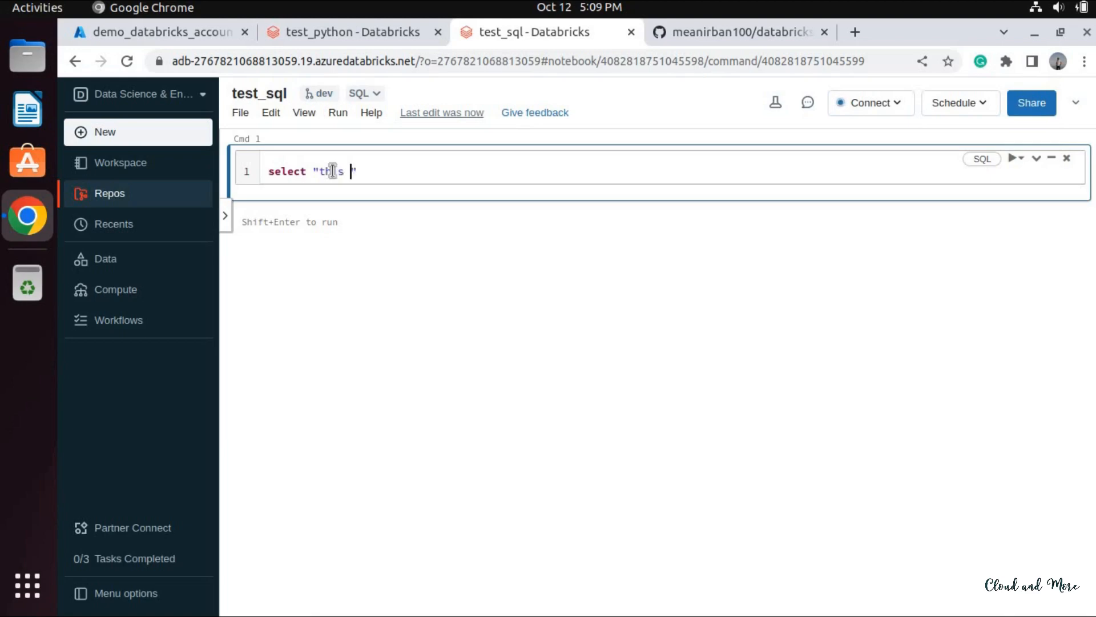
{"action": "type", "text": "is test sql noe"}
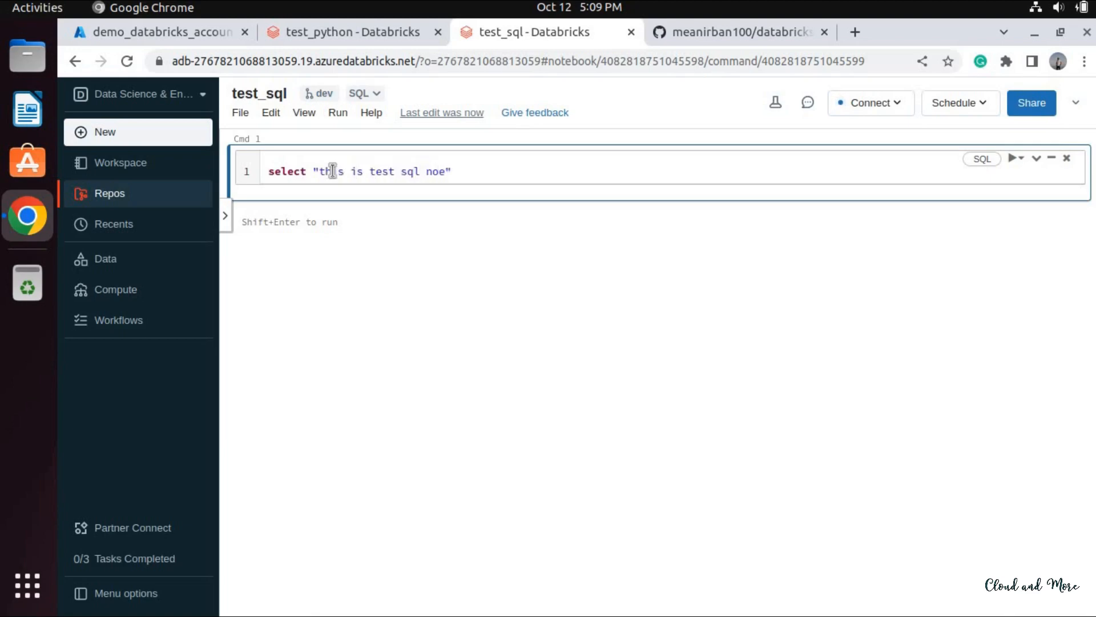
{"action": "key", "text": "BackSpace"}
{"action": "type", "text": "tebook"}
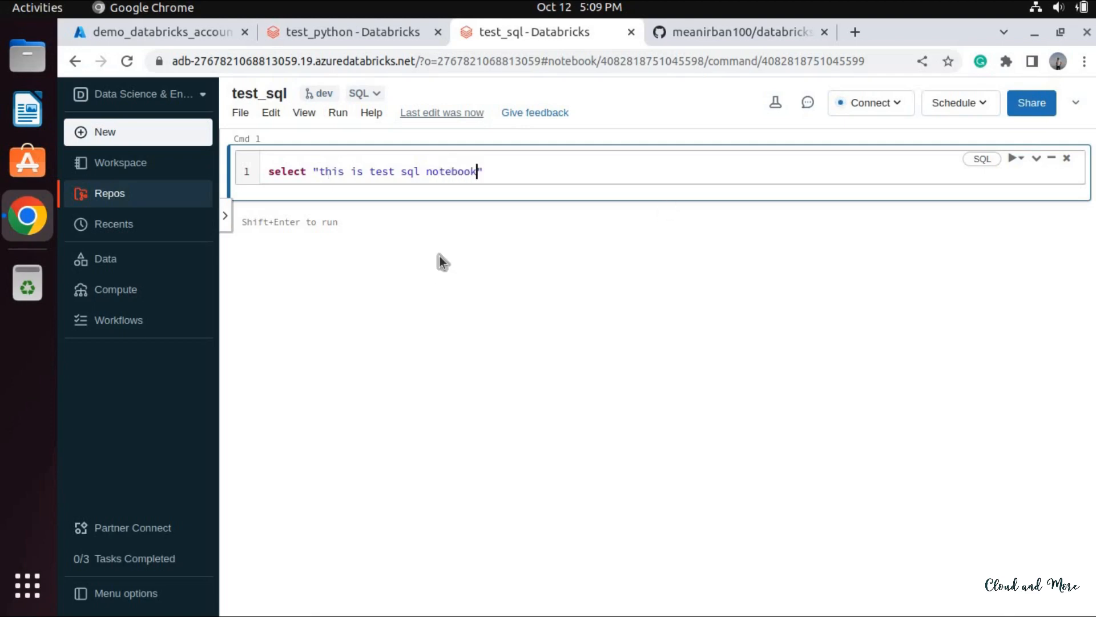
{"action": "left_click", "coordinate": [442, 261]}
Commit and push only test_python.py to the dev branch with the message "adding python code", leaving test_sql.sql out.
{"action": "left_click", "coordinate": [202, 204]}
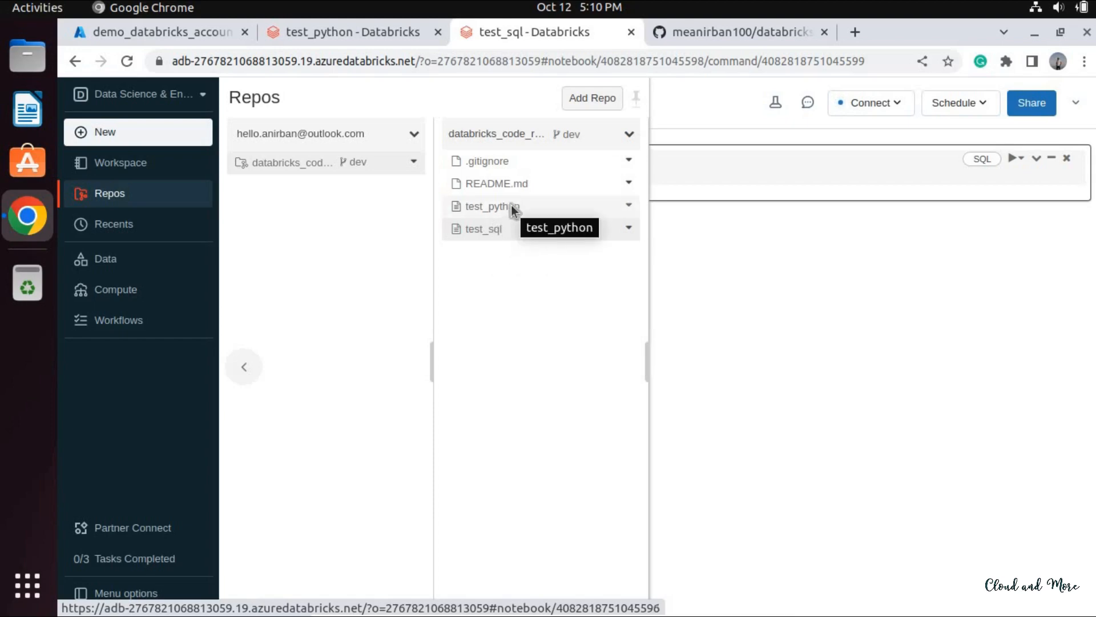
{"action": "left_click", "coordinate": [386, 172]}
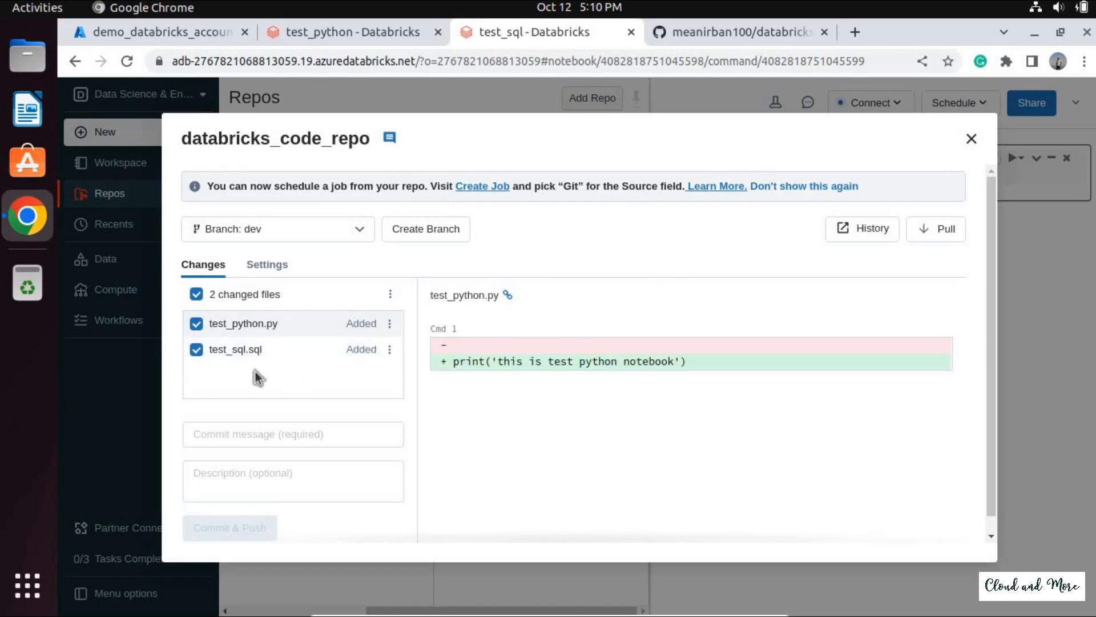
{"action": "left_click", "coordinate": [207, 353]}
{"action": "left_click", "coordinate": [270, 427]}
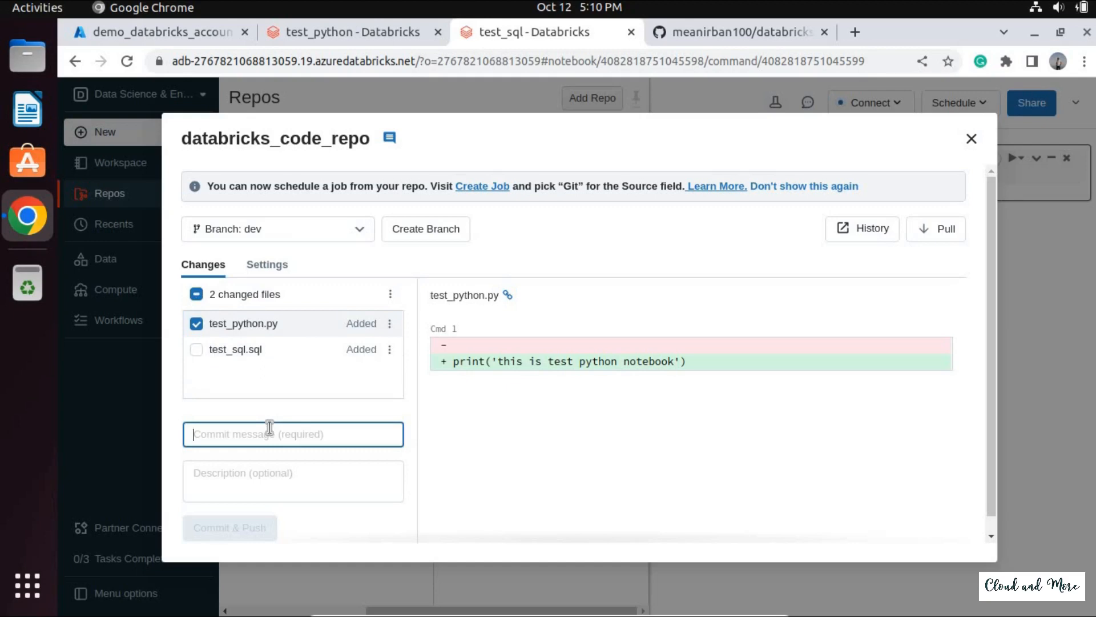
{"action": "type", "text": "addin"}
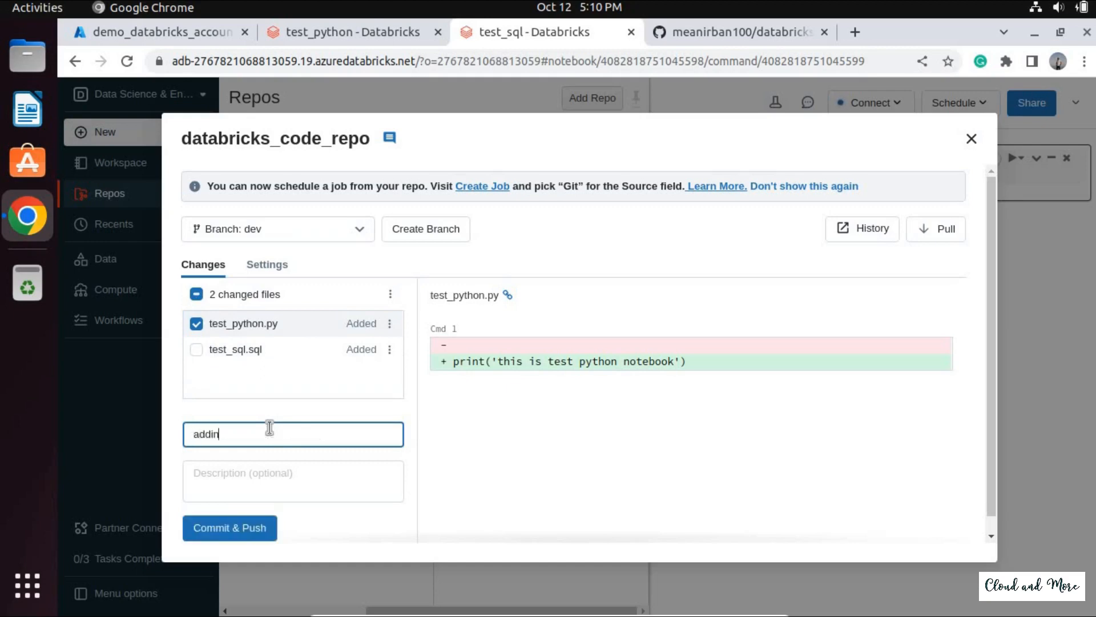
{"action": "type", "text": "g python code"}
{"action": "left_click", "coordinate": [228, 526]}
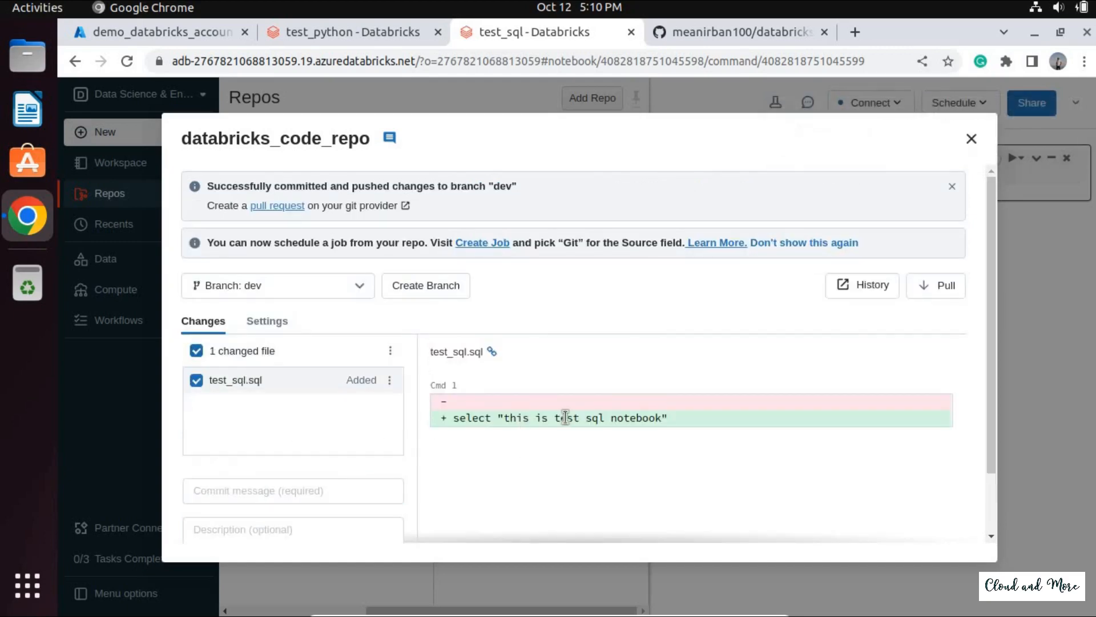
Switch to GitHub and open the dev branch of databricks_code_repo to check its files.
{"action": "left_click", "coordinate": [696, 34]}
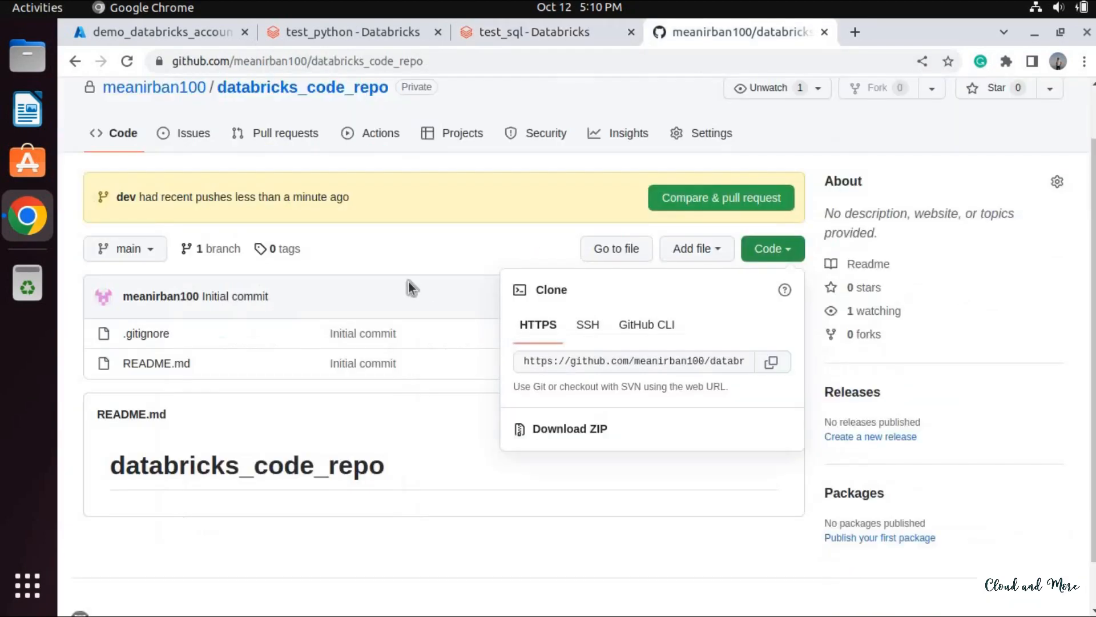
{"action": "left_click", "coordinate": [151, 256]}
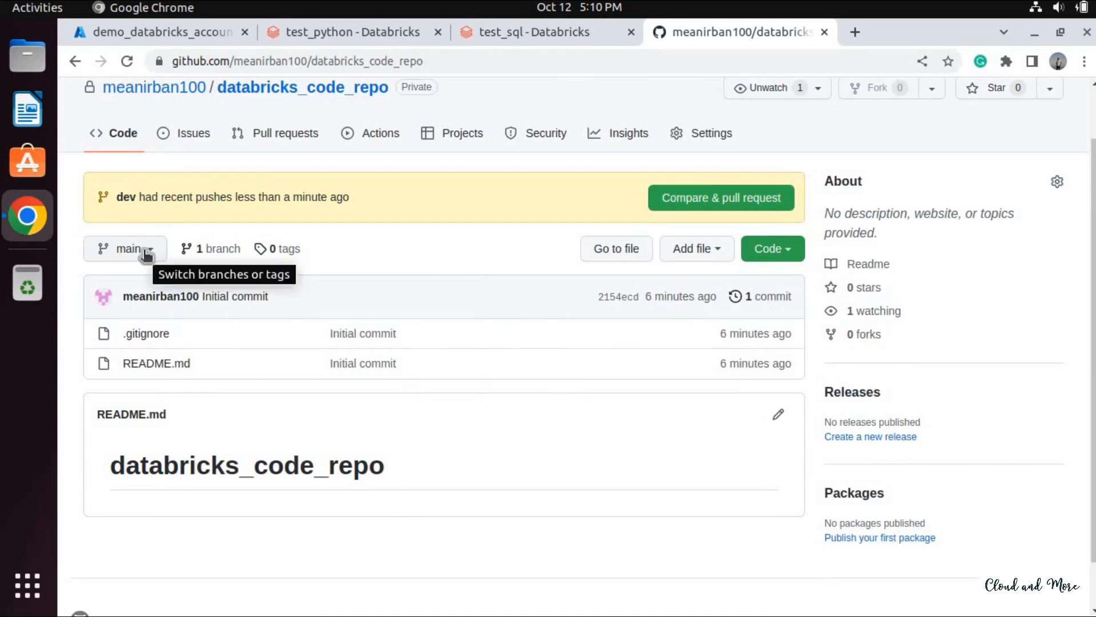
{"action": "left_click", "coordinate": [148, 253]}
{"action": "left_click", "coordinate": [199, 404]}
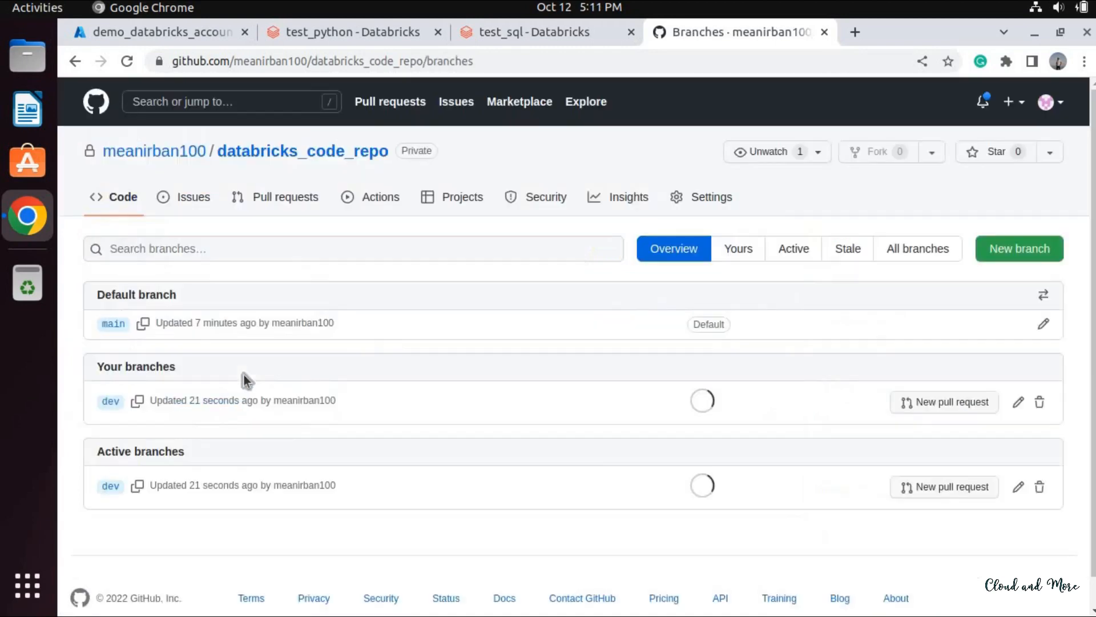
{"action": "left_click", "coordinate": [109, 398]}
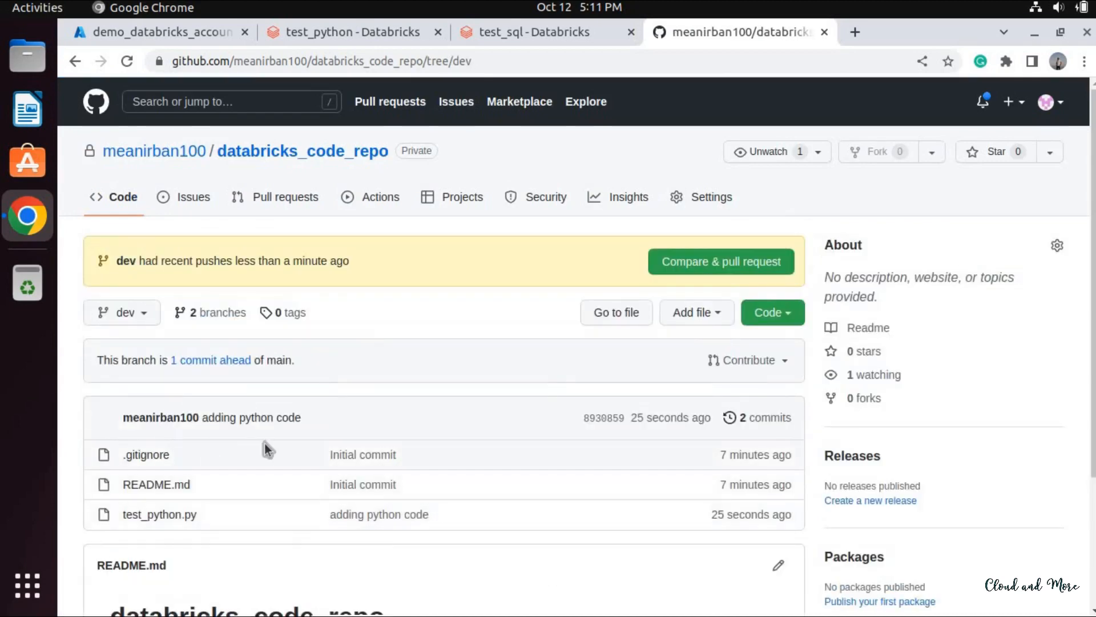
{"action": "scroll", "coordinate": [189, 483], "scroll_direction": "down", "scroll_amount": 1}
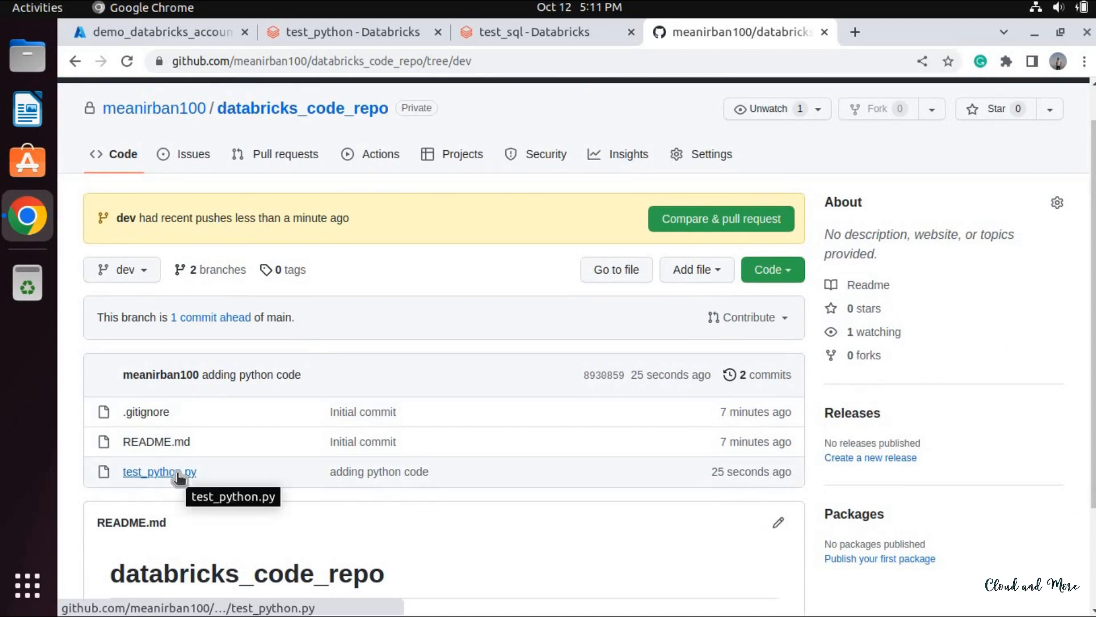
Switch back to Databricks, commit and push test_sql.sql to dev with the message "add sql code", and close the Git dialog.
{"action": "left_click", "coordinate": [529, 31]}
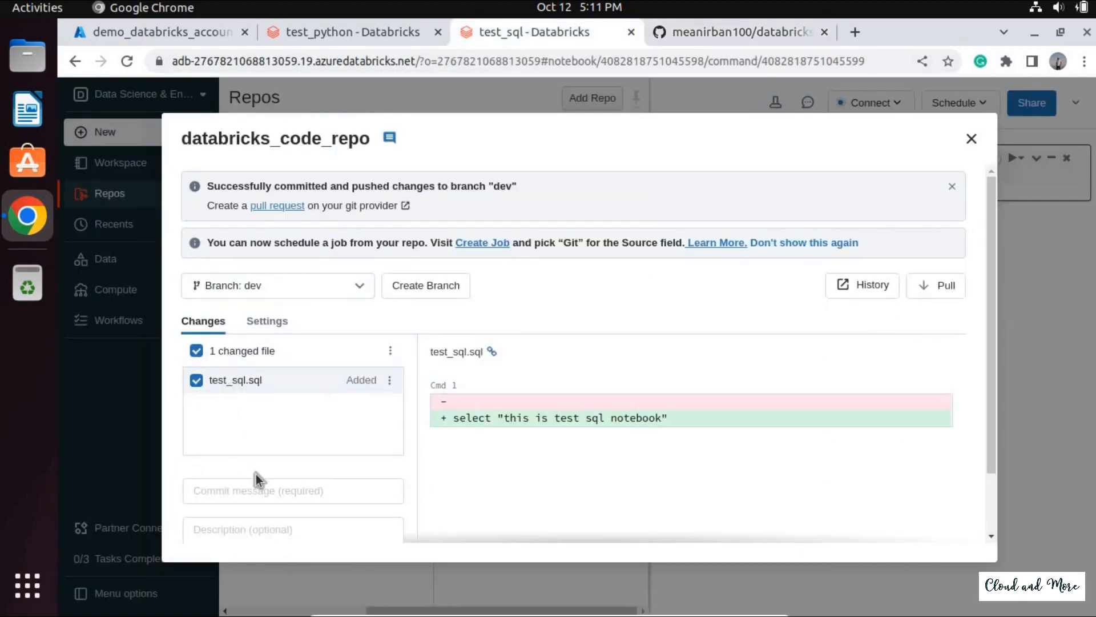
{"action": "left_click", "coordinate": [262, 497]}
{"action": "type", "text": "a"}
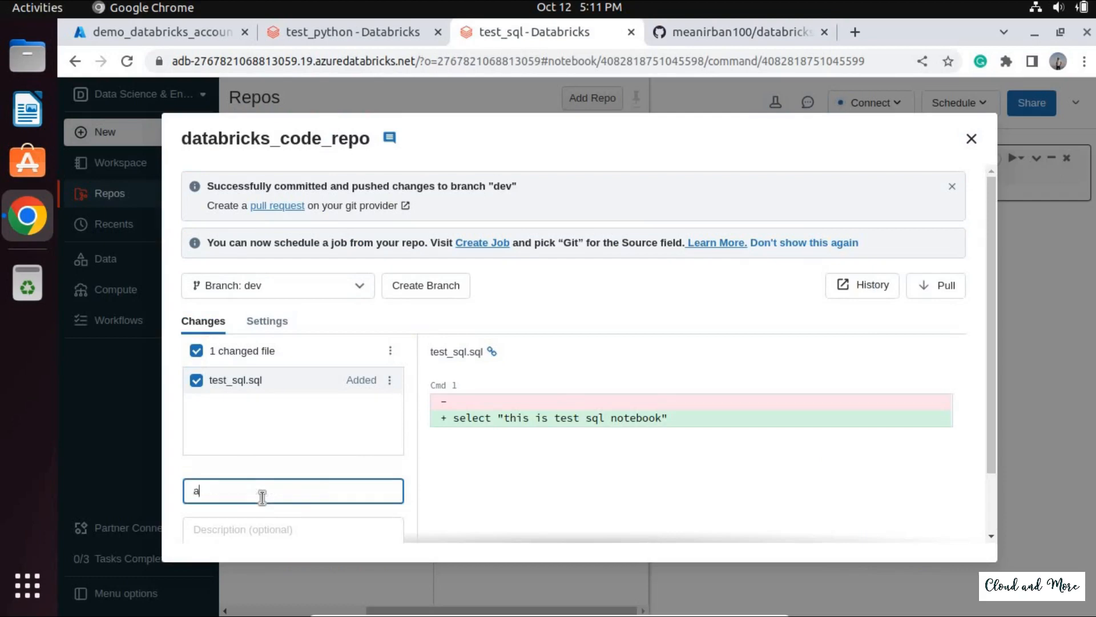
{"action": "type", "text": "dd sql code"}
{"action": "key", "text": "Tab"}
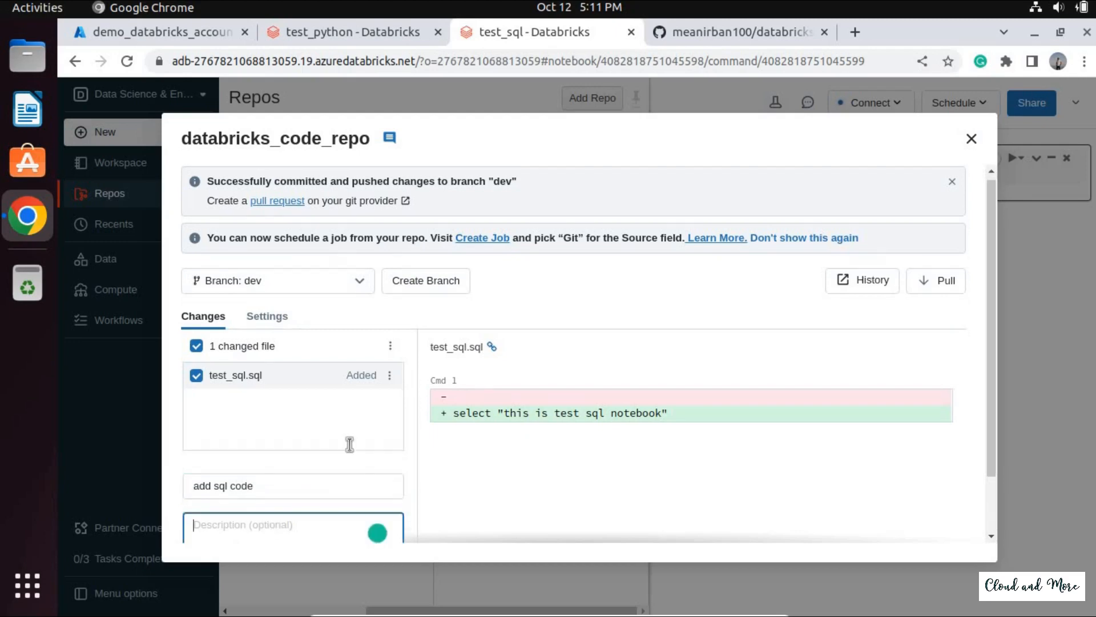
{"action": "left_click", "coordinate": [333, 416]}
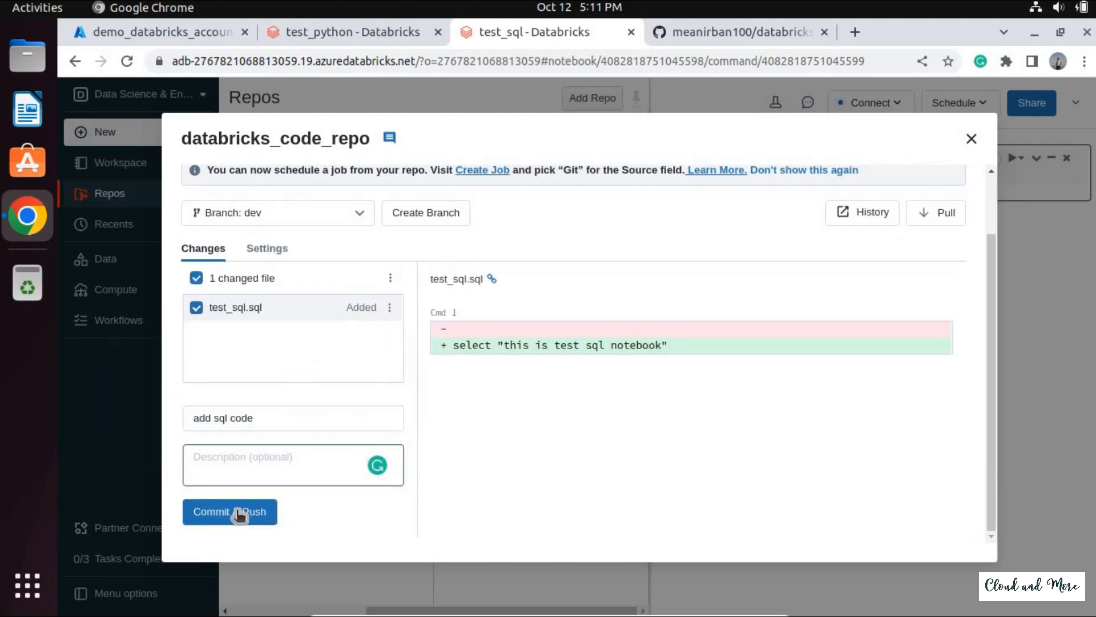
{"action": "left_click", "coordinate": [237, 512]}
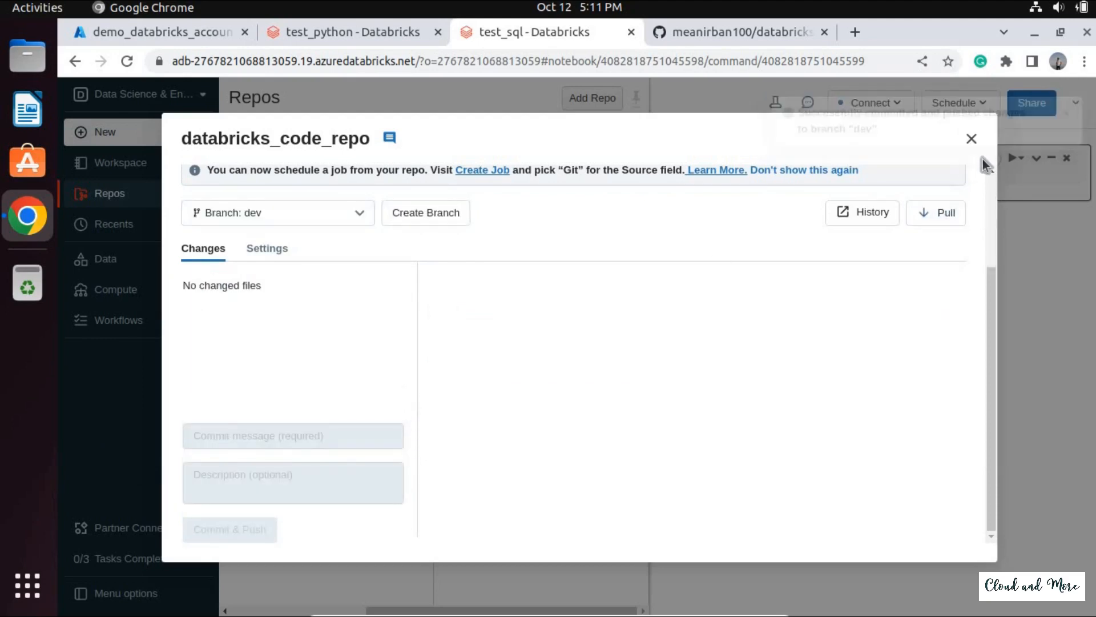
{"action": "left_click", "coordinate": [971, 138]}
Switch to GitHub, refresh the dev branch page and examine the branch's commit history.
{"action": "left_click", "coordinate": [660, 32]}
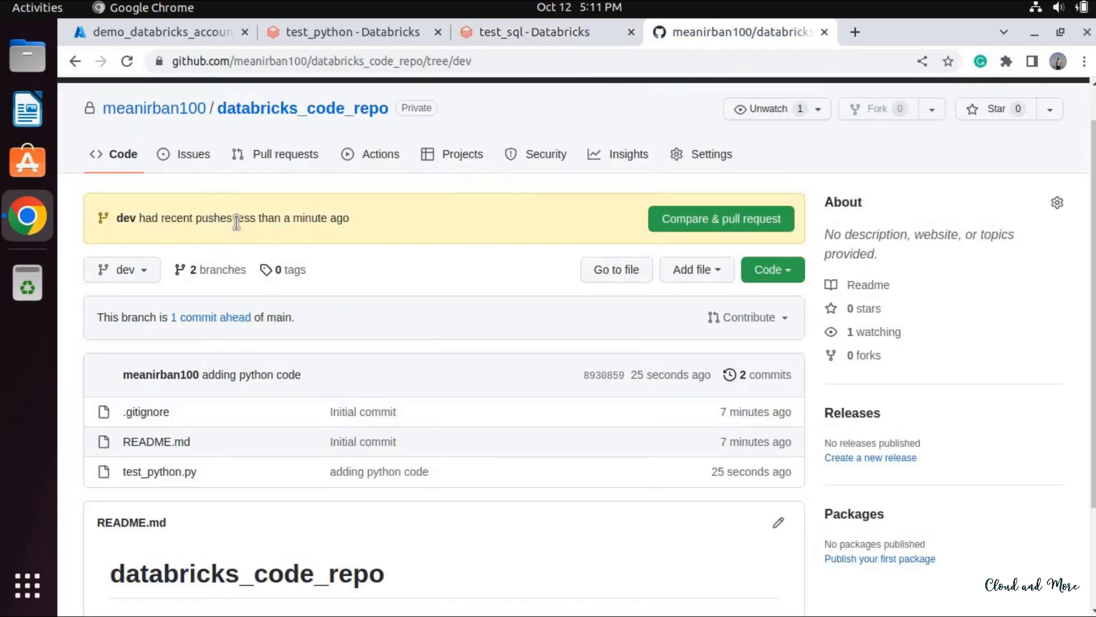
{"action": "key", "text": "F5"}
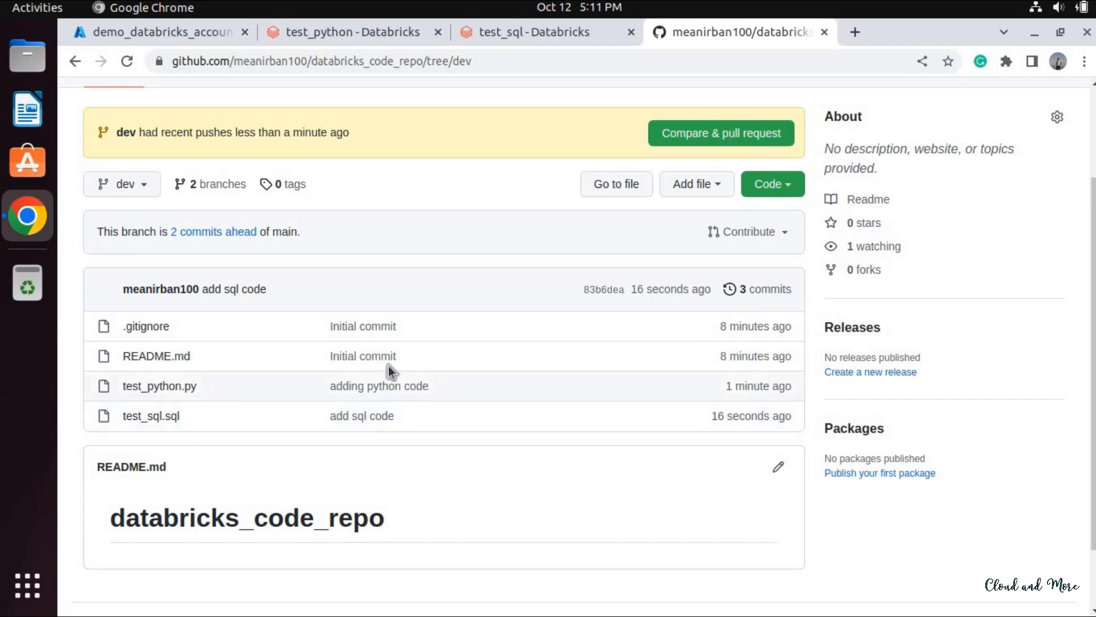
{"action": "scroll", "coordinate": [391, 368], "scroll_direction": "up", "scroll_amount": 3}
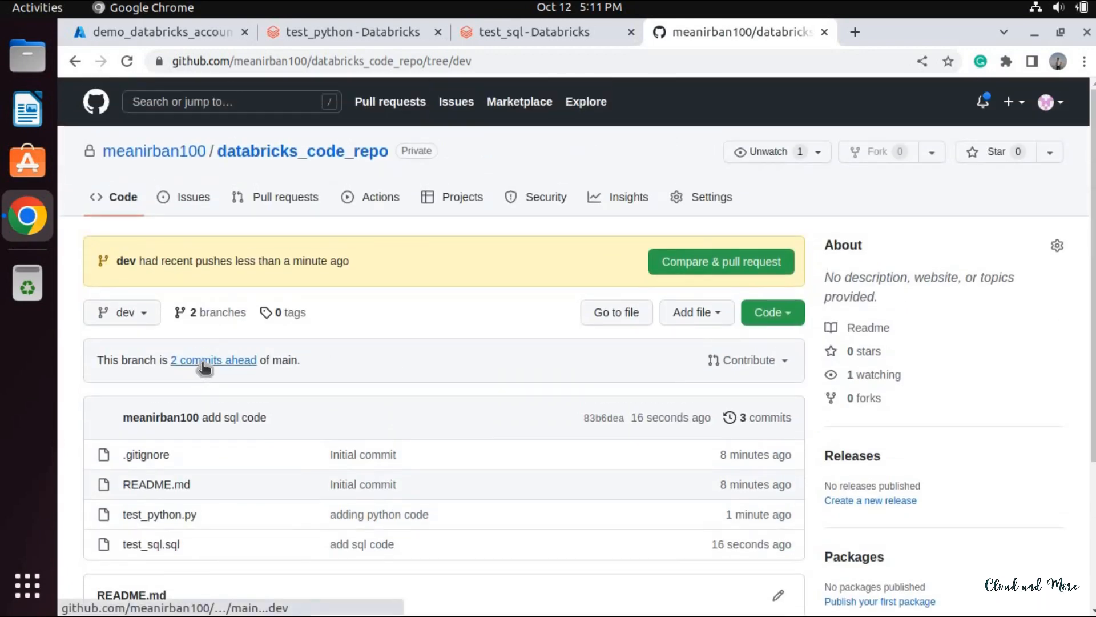
{"action": "left_click", "coordinate": [752, 422]}
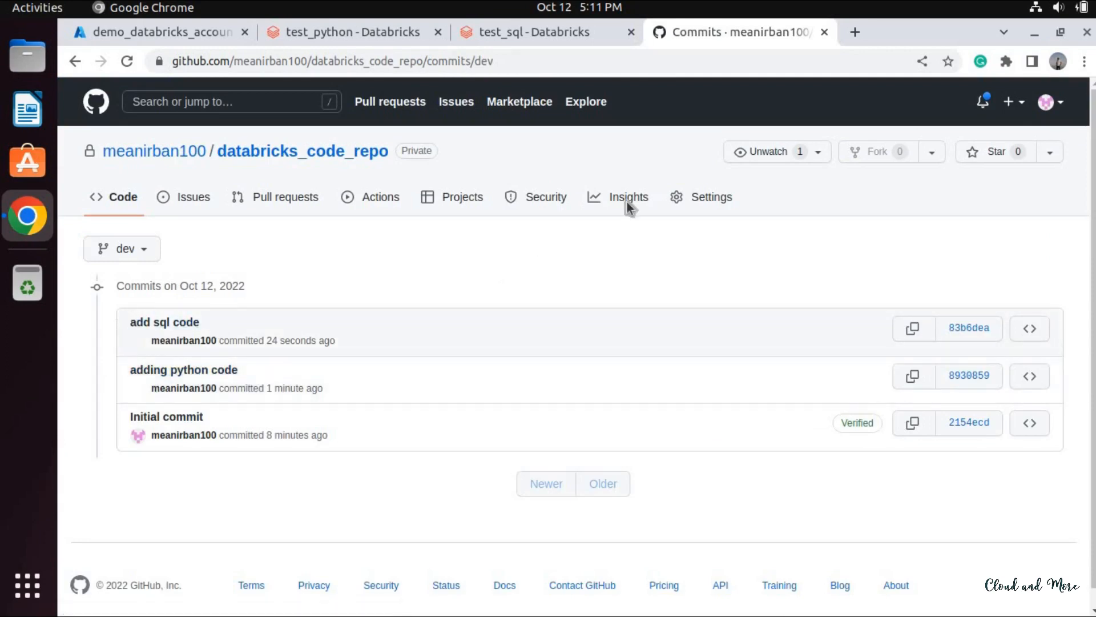
Return to Databricks, switch databricks_code_repo to the main branch and reopen the repo to view its files.
{"action": "left_click", "coordinate": [545, 34]}
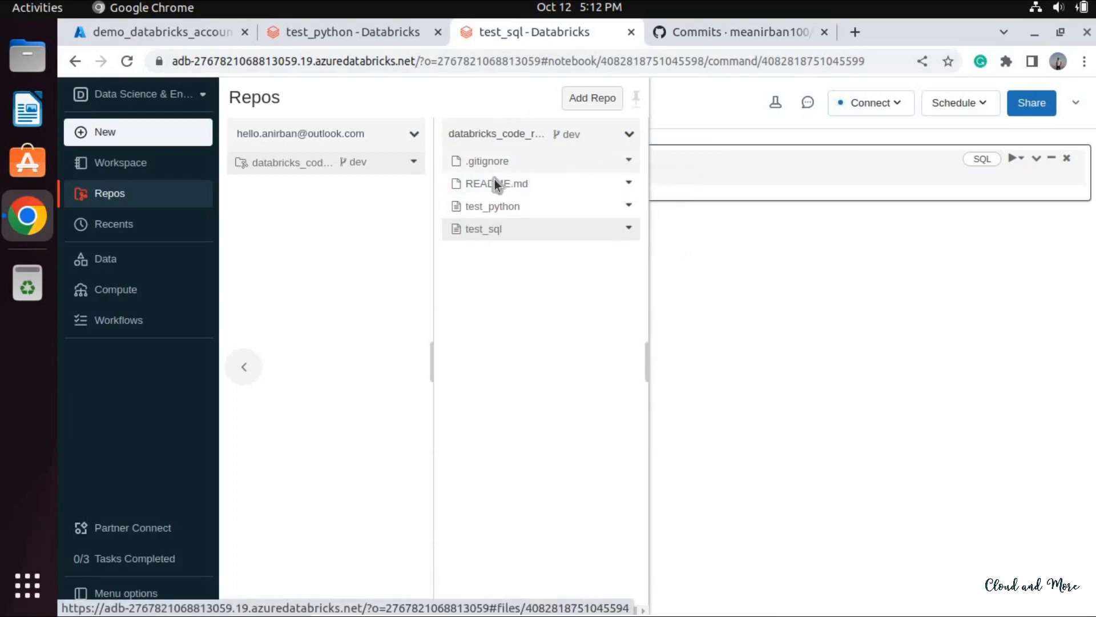
{"action": "left_click", "coordinate": [365, 163]}
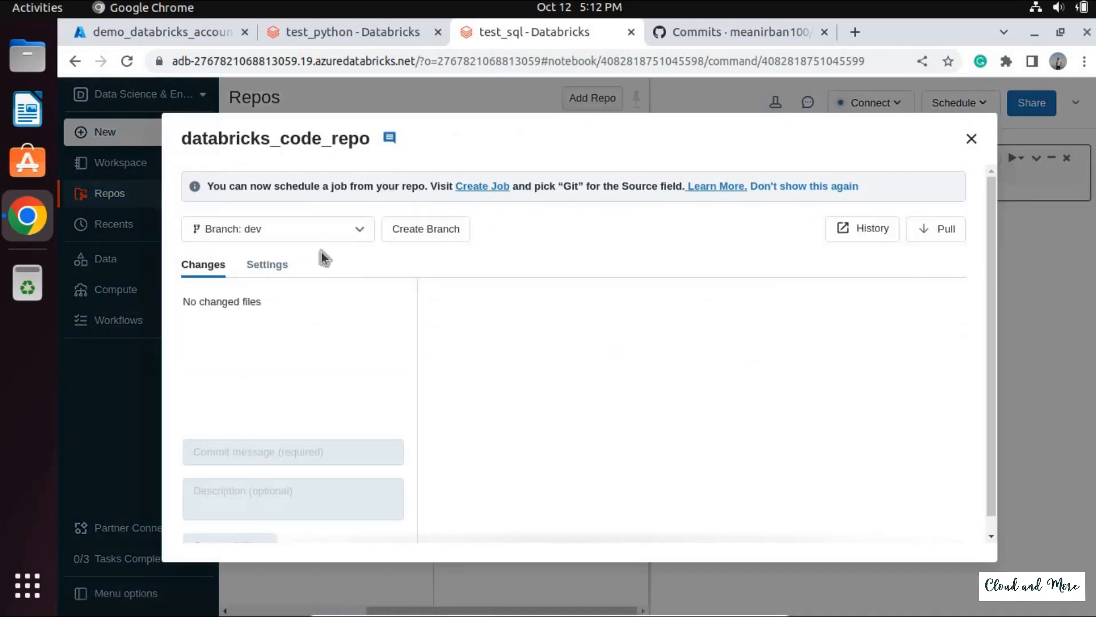
{"action": "left_click", "coordinate": [356, 227]}
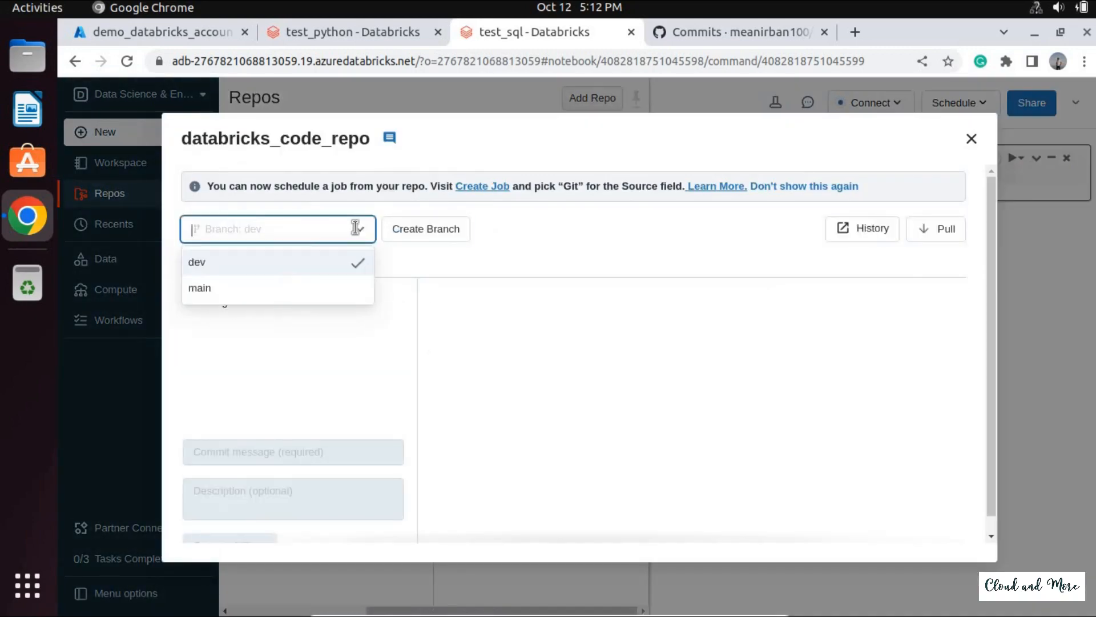
{"action": "left_click", "coordinate": [232, 290]}
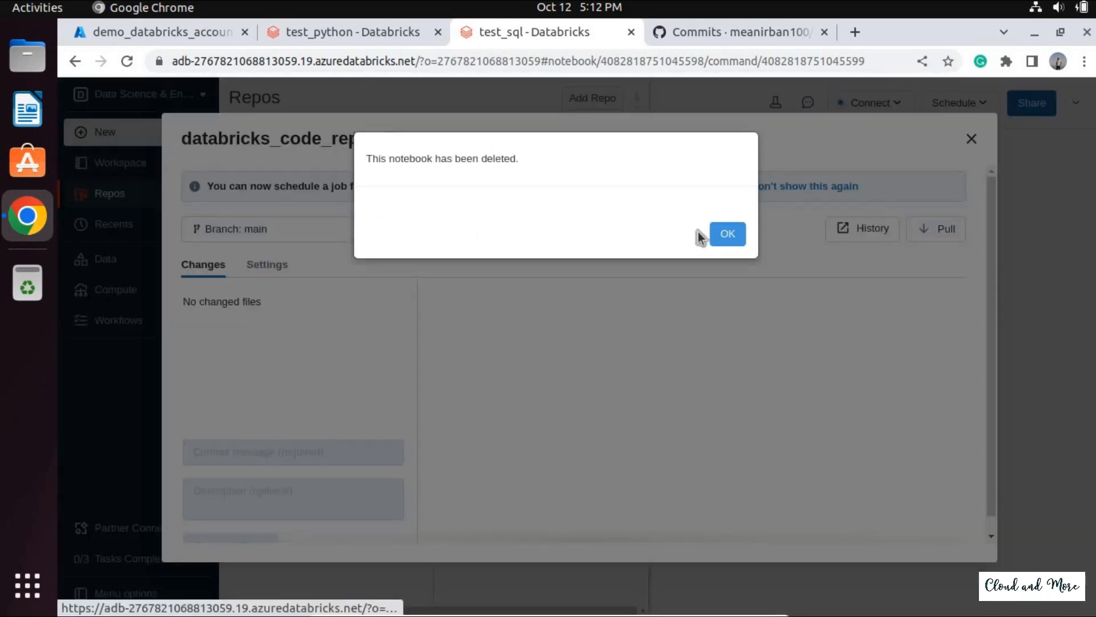
{"action": "left_click", "coordinate": [715, 234]}
{"action": "left_click", "coordinate": [972, 141]}
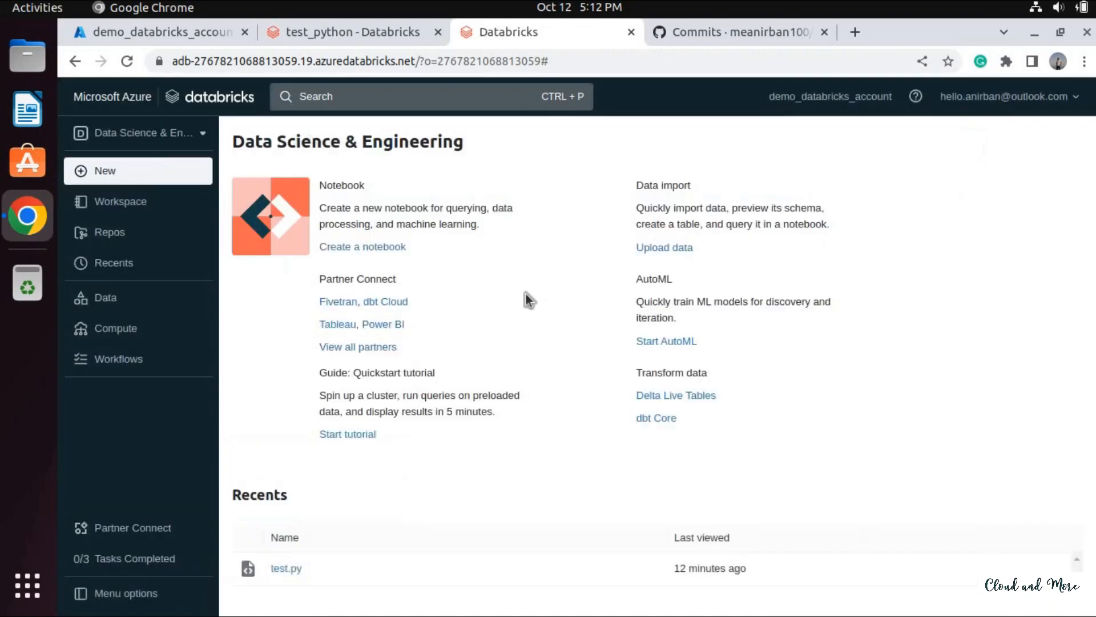
{"action": "left_click", "coordinate": [160, 244]}
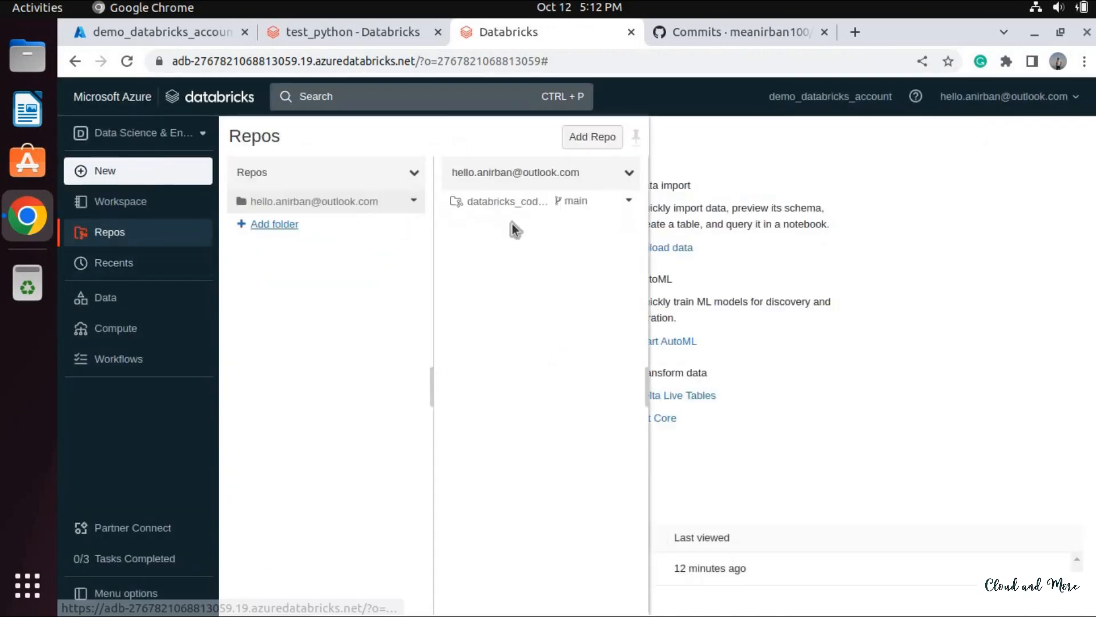
{"action": "left_click", "coordinate": [516, 203]}
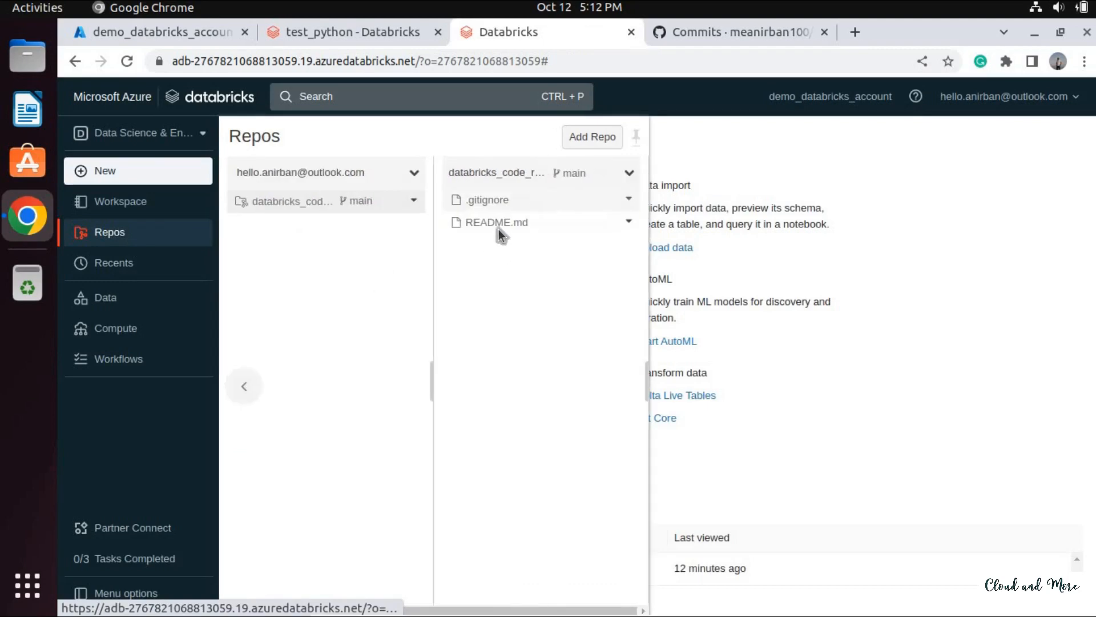